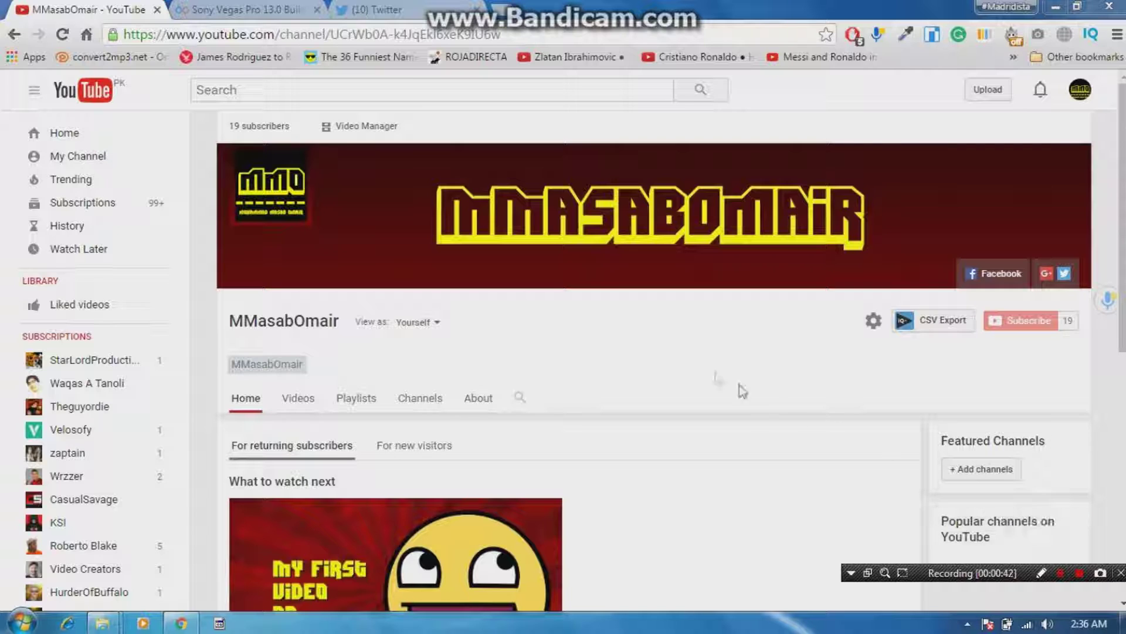
- Download the Sony Vegas Pro 13.0 Build 453 (x64) + Patch DI torrent from the Torlock page
{"action": "left_click", "coordinate": [217, 7]}
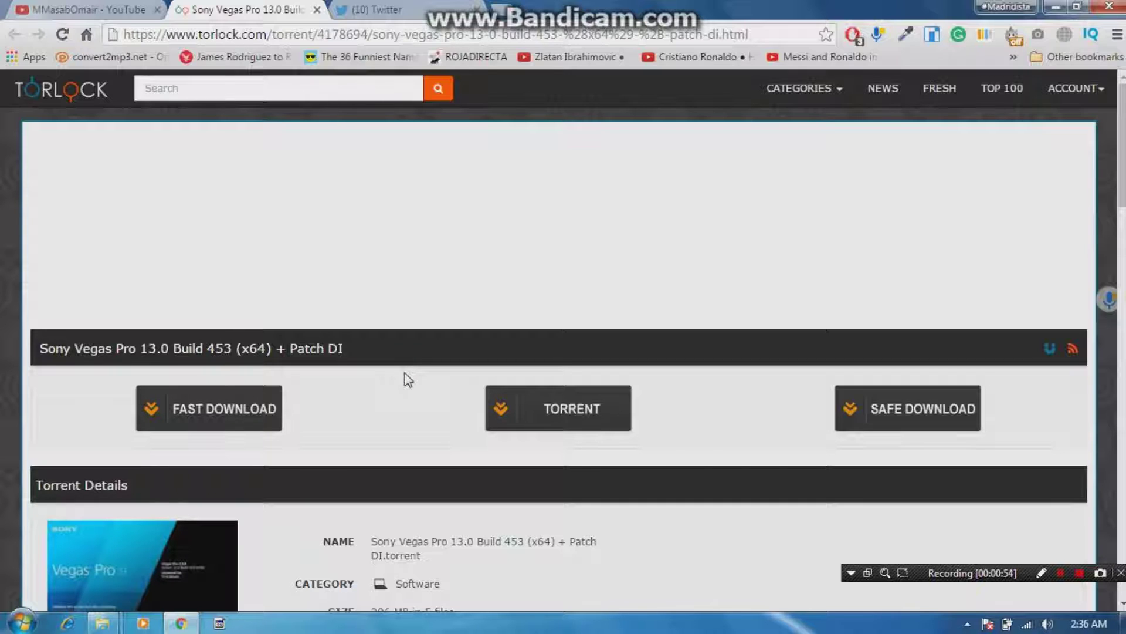
{"action": "left_click", "coordinate": [524, 404]}
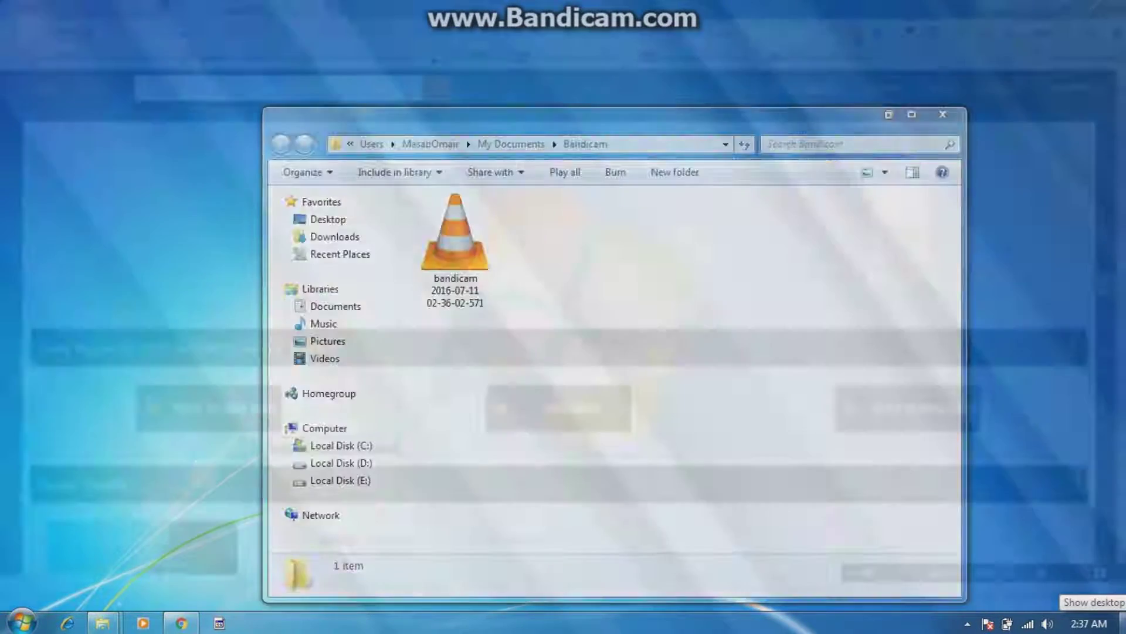
- Go to the desktop and open the downloaded Sony Vegas Pro 13.0 folder
{"action": "left_click", "coordinate": [1122, 621]}
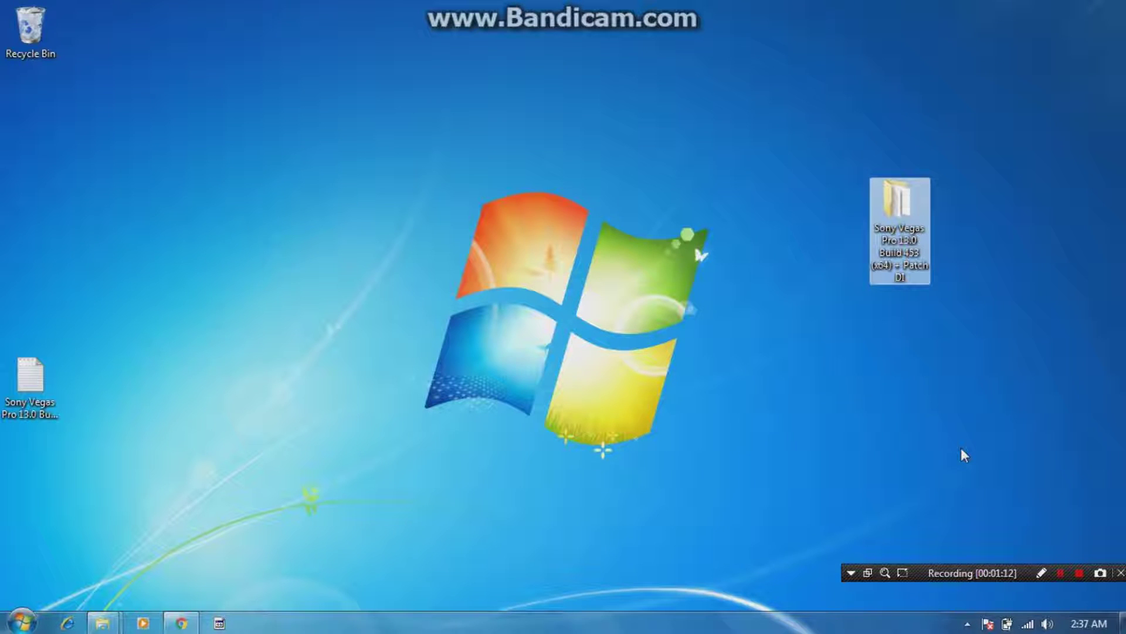
{"action": "double_click", "coordinate": [921, 236]}
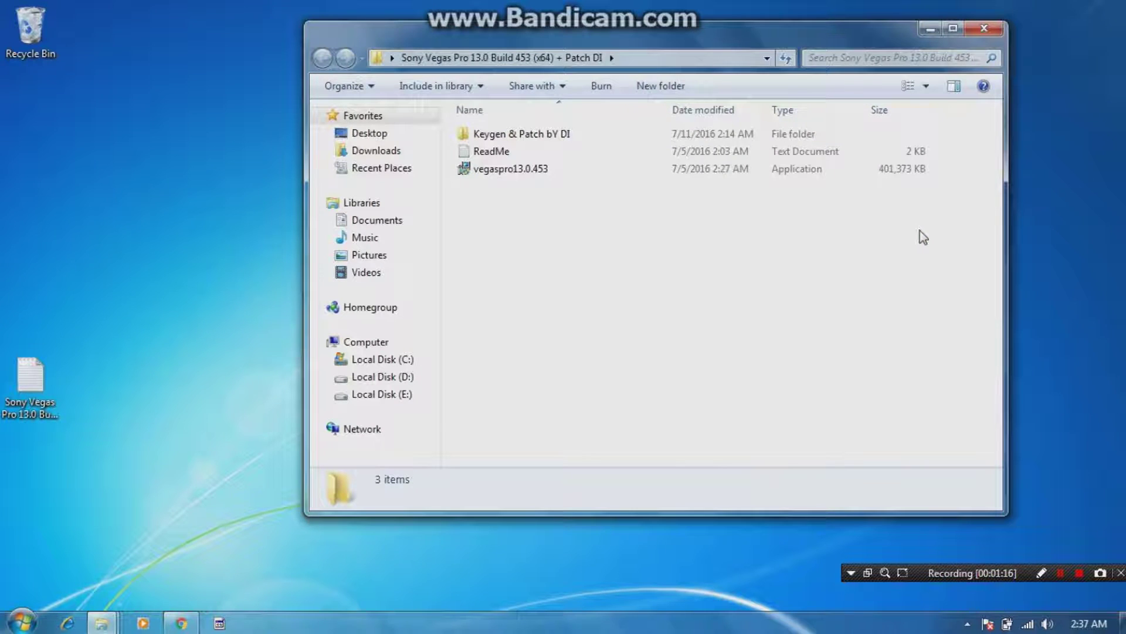
{"action": "left_click", "coordinate": [710, 171]}
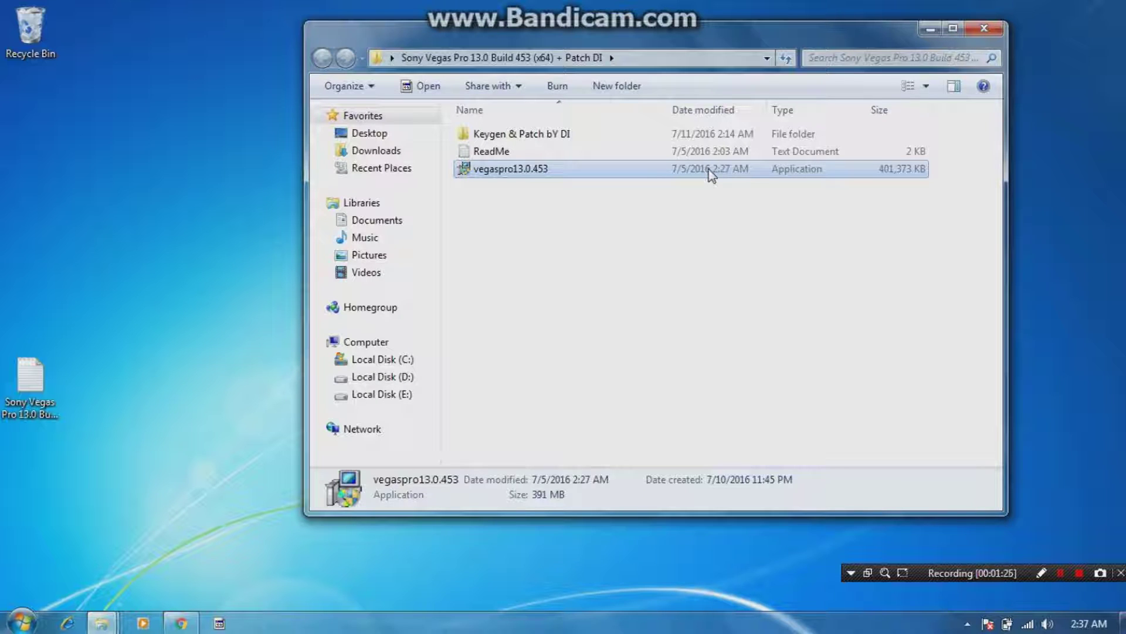
- Disconnect from the Wi-Fi network, then launch the vegaspro13.0.453 installer
{"action": "right_click", "coordinate": [1027, 625]}
{"action": "left_click", "coordinate": [1028, 625]}
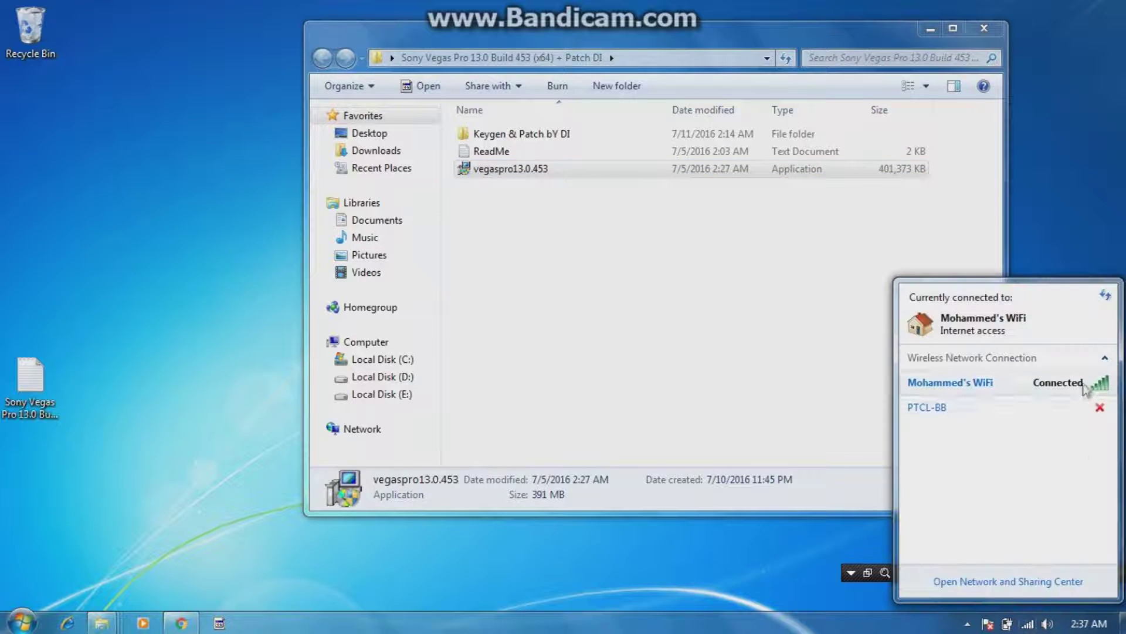
{"action": "left_click", "coordinate": [1086, 387]}
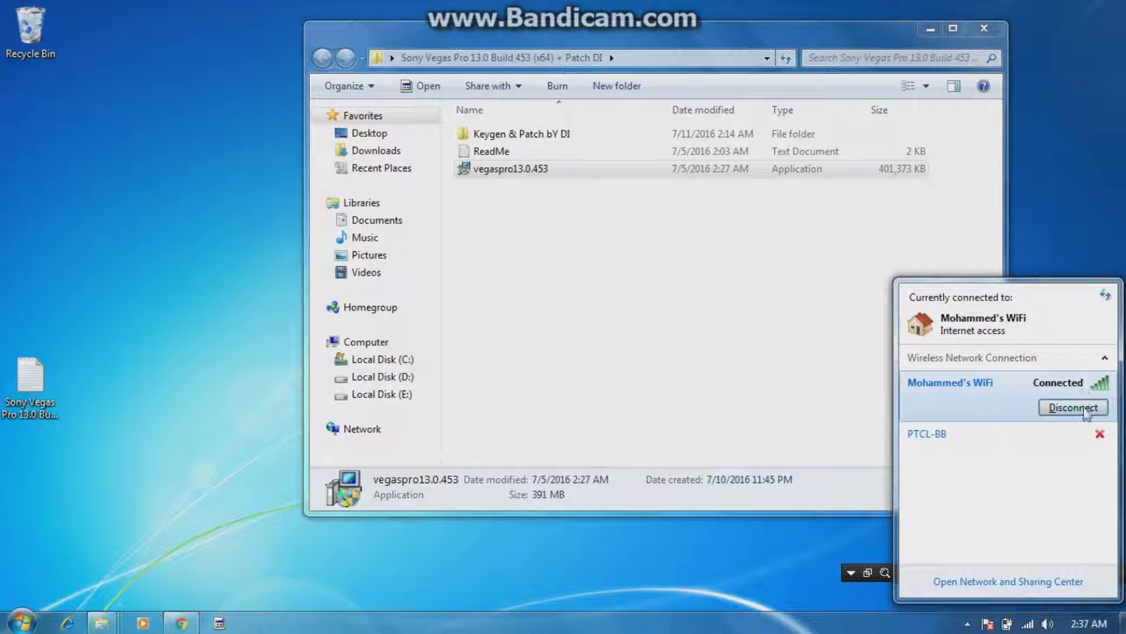
{"action": "left_click", "coordinate": [1084, 410]}
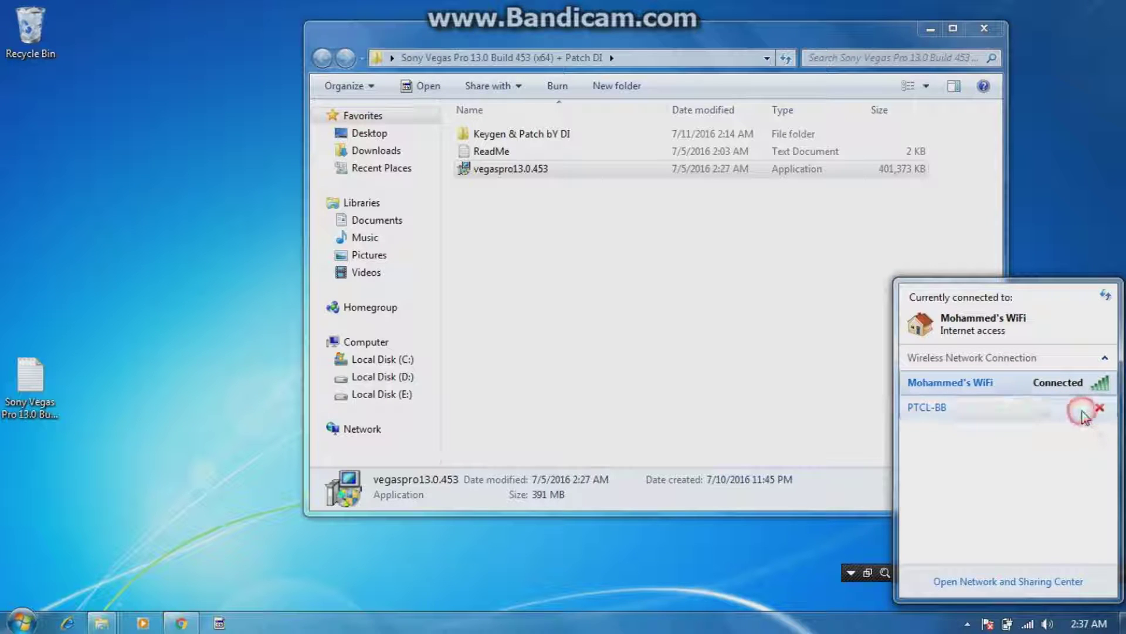
{"action": "left_click", "coordinate": [784, 336]}
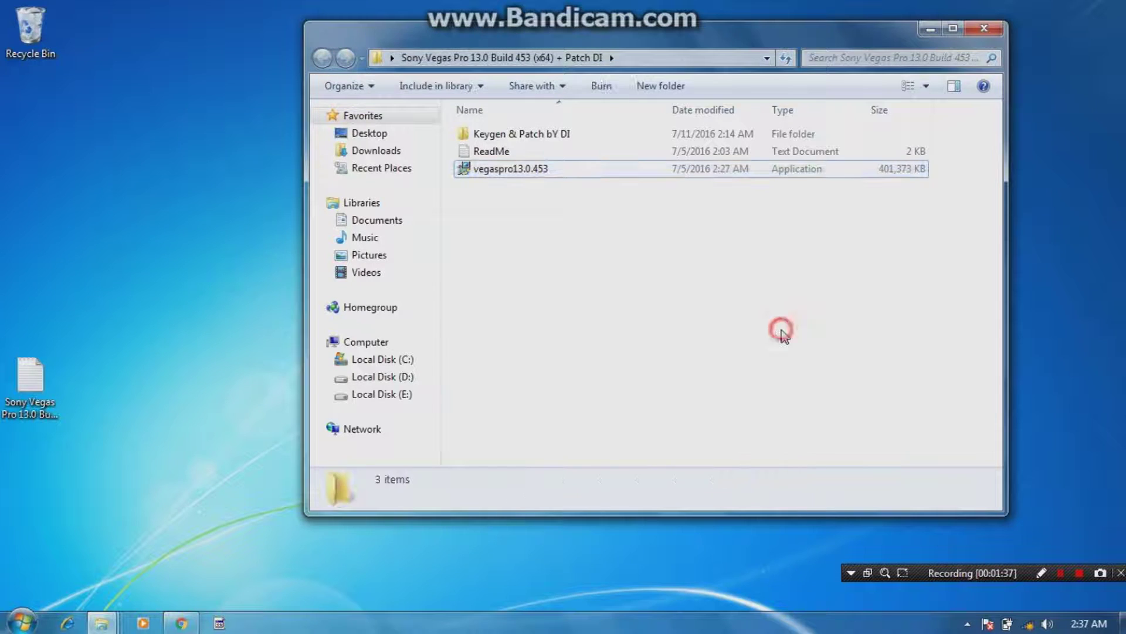
{"action": "left_click", "coordinate": [626, 173]}
{"action": "double_click", "coordinate": [627, 172]}
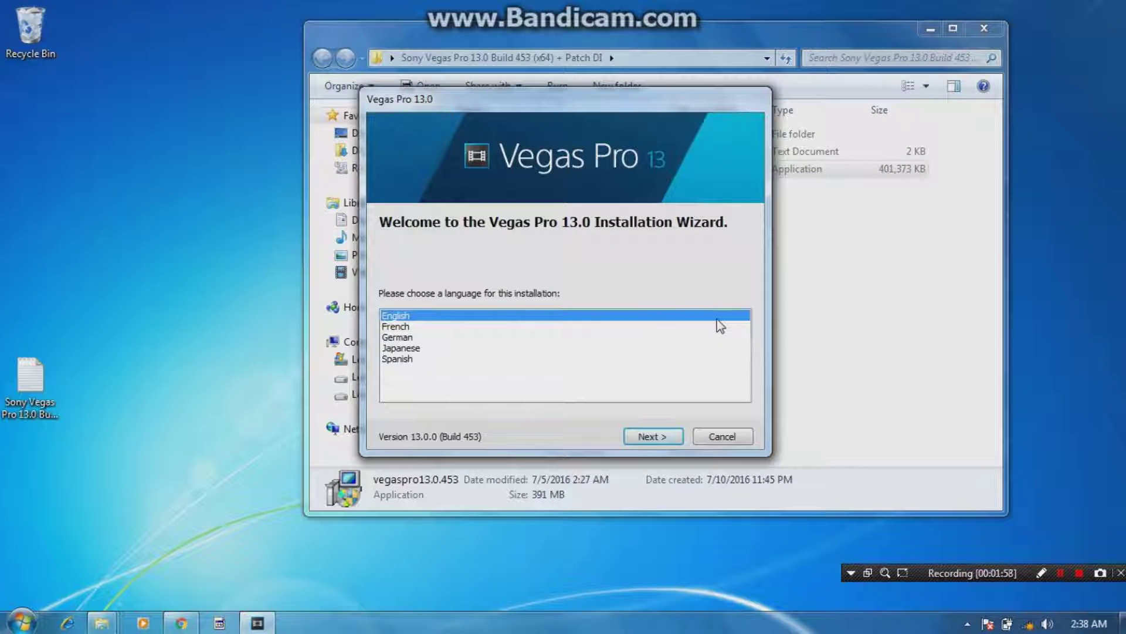
- Keep English, accept the licence, enable the desktop shortcut, and install to C:\Program Files\Sony\Vegas Pro 13.0\
{"action": "left_click", "coordinate": [667, 444]}
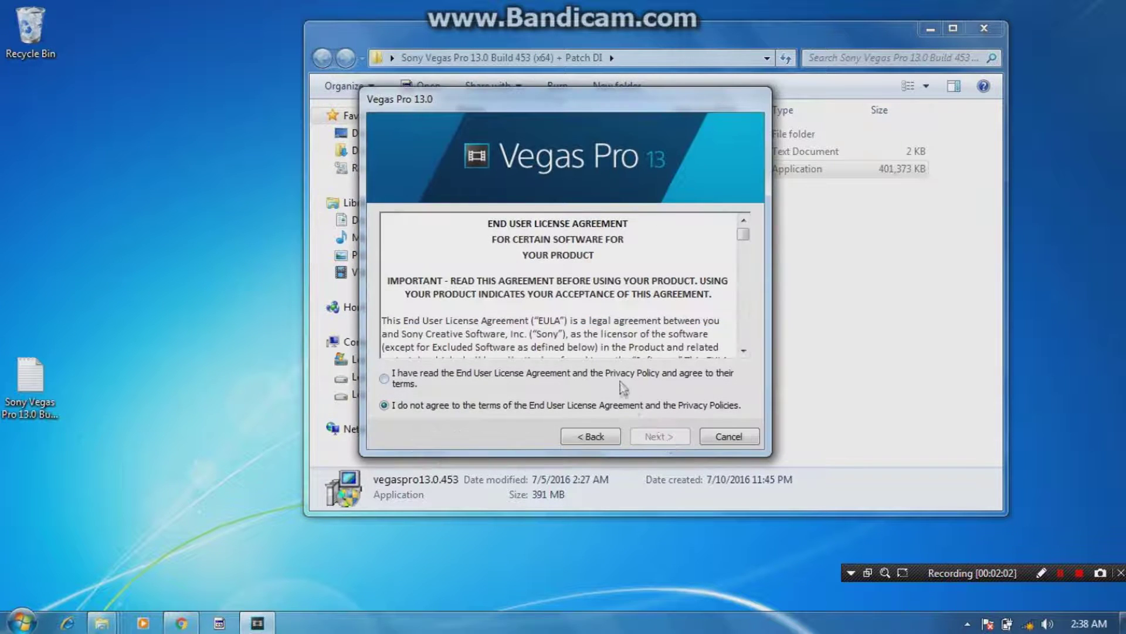
{"action": "left_click", "coordinate": [620, 380]}
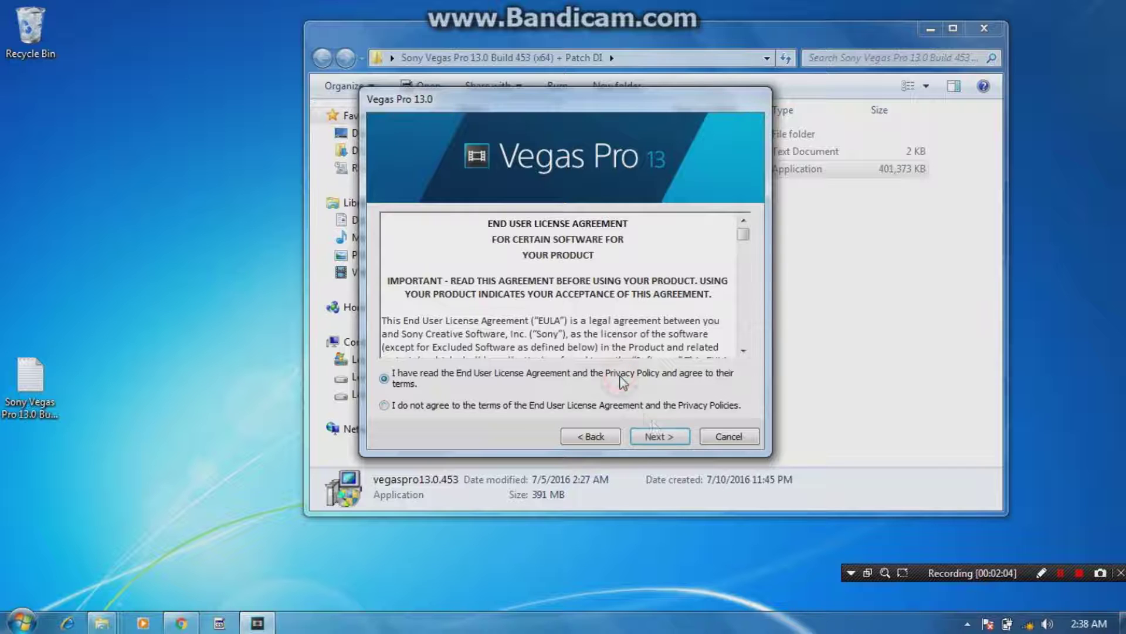
{"action": "left_click", "coordinate": [658, 437]}
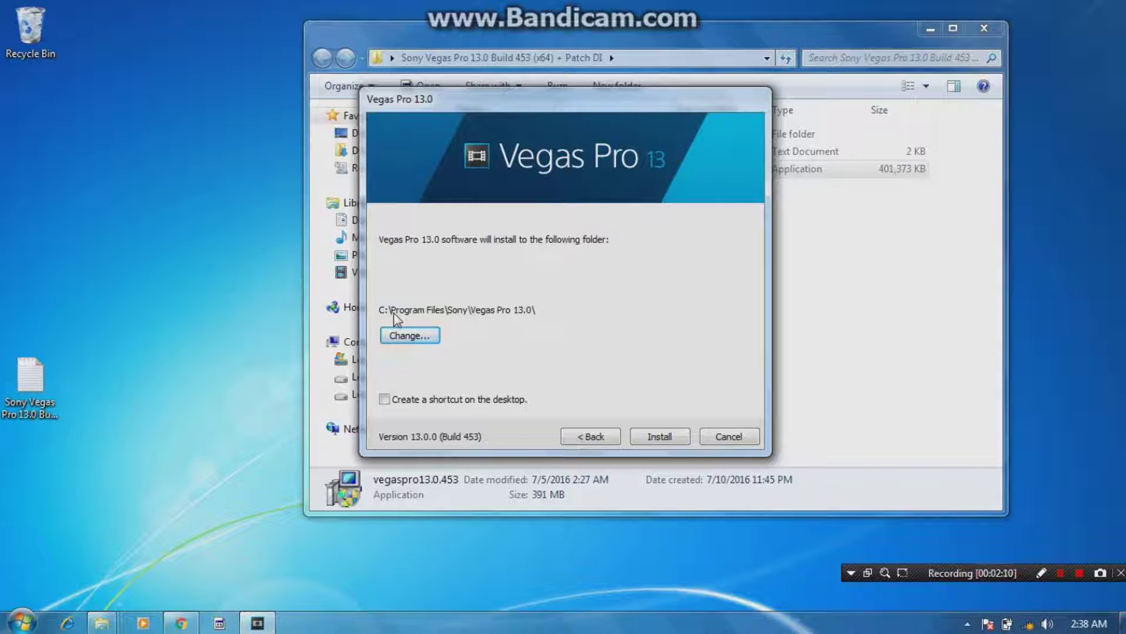
{"action": "left_click", "coordinate": [414, 401]}
{"action": "left_click", "coordinate": [657, 438]}
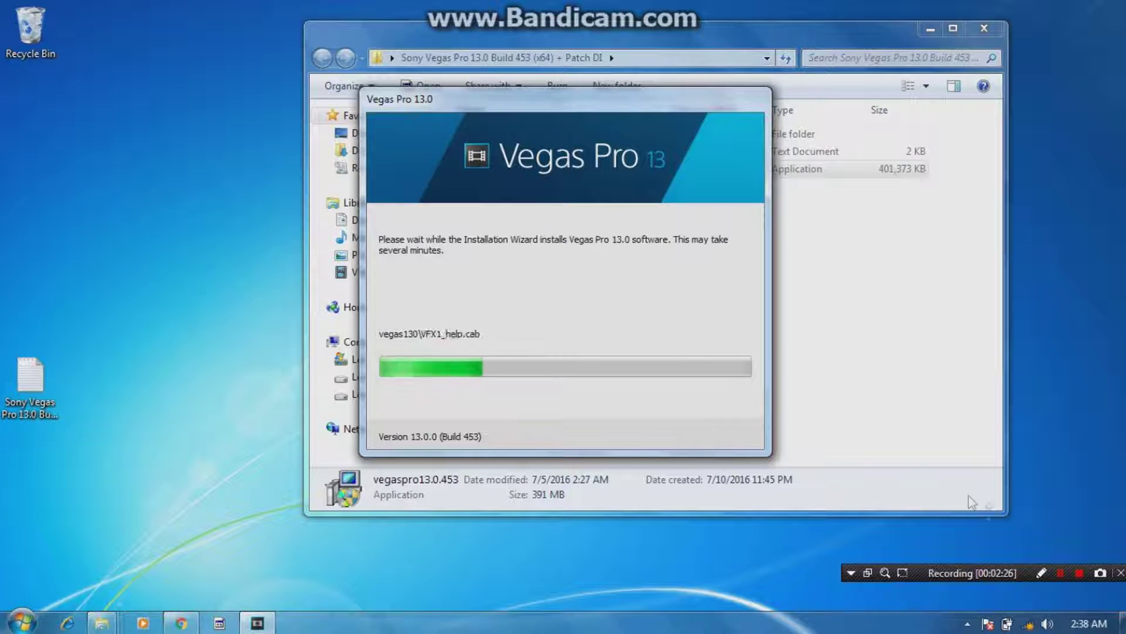
- Let the Vegas Pro 13.0 installation finish and close the installer
{"action": "left_click", "coordinate": [1060, 572]}
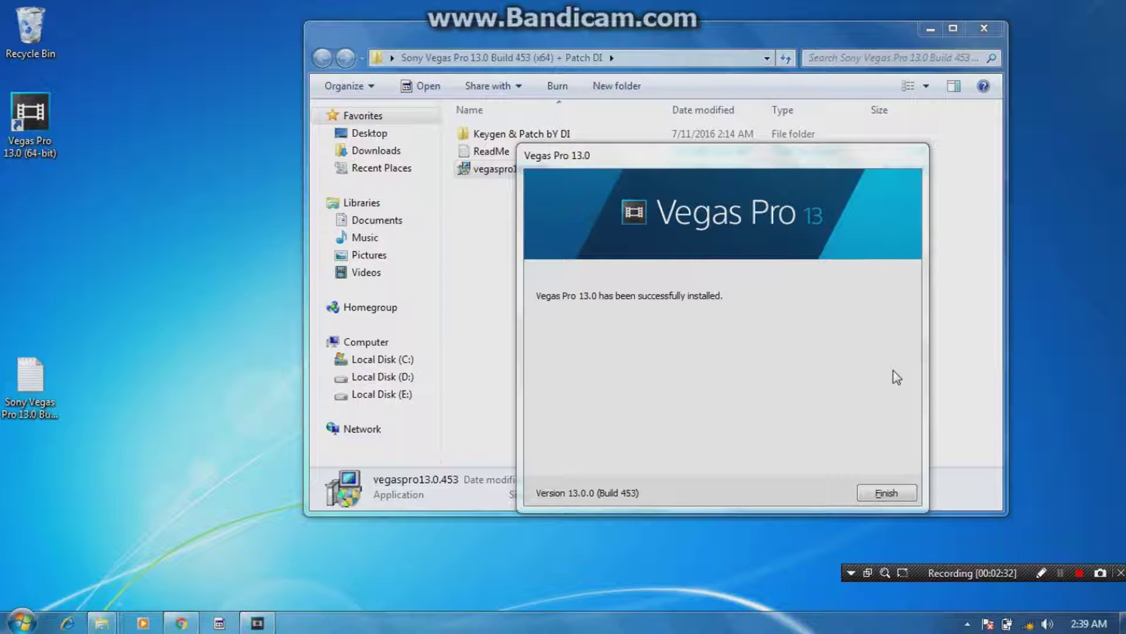
{"action": "left_click", "coordinate": [878, 494]}
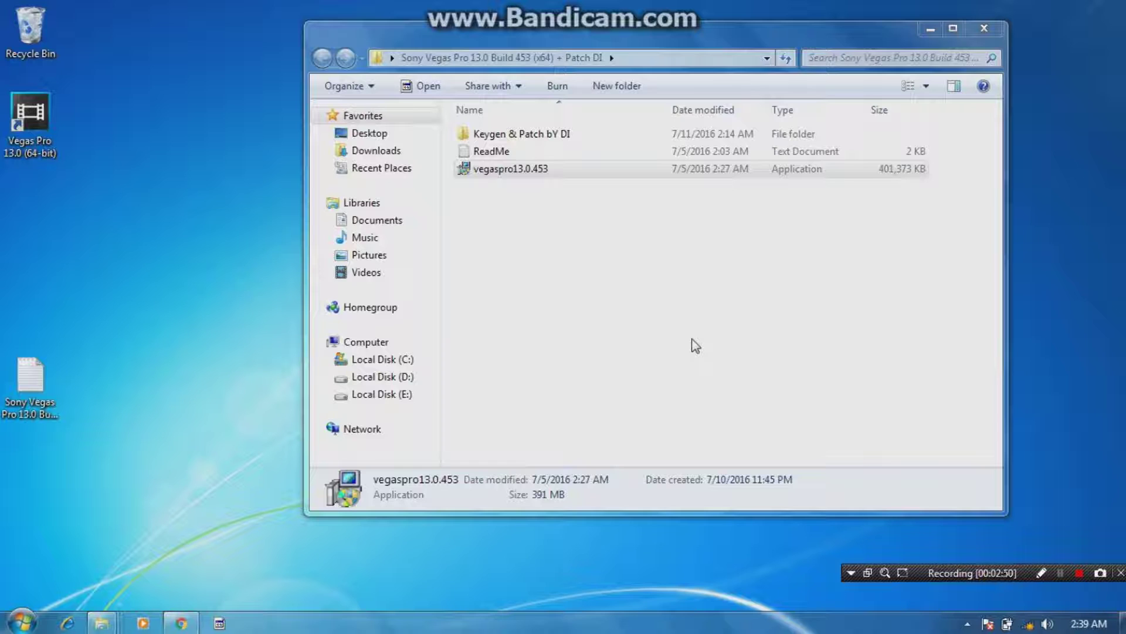
- Open the Keygen & Patch bY DI folder and run the Keygen as administrator
{"action": "double_click", "coordinate": [543, 136]}
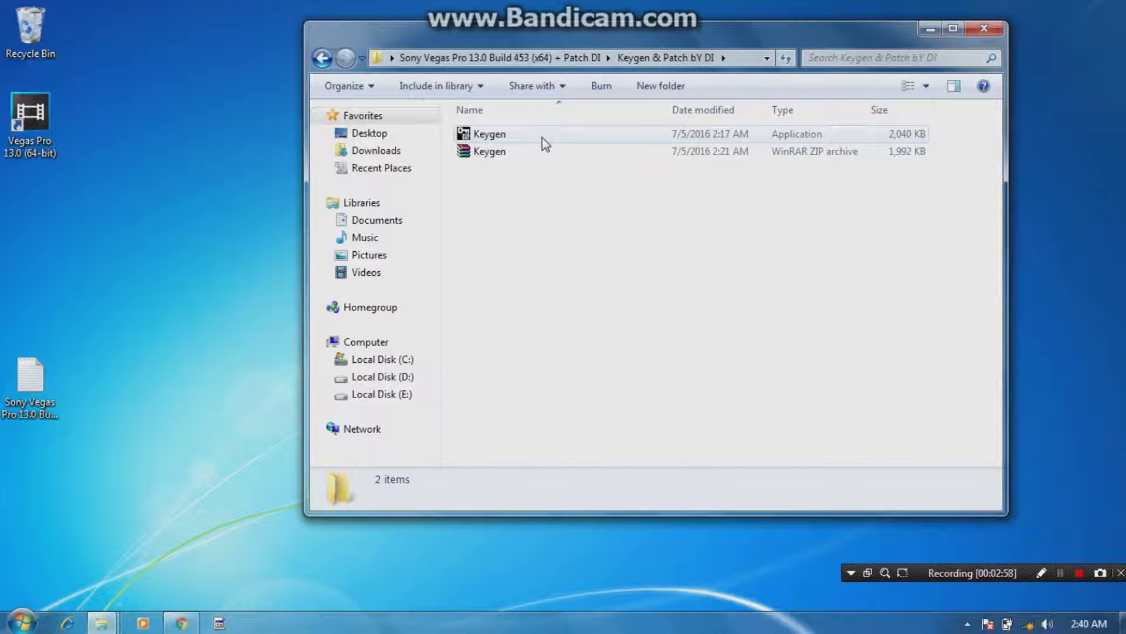
{"action": "left_click", "coordinate": [543, 139]}
{"action": "right_click", "coordinate": [543, 139]}
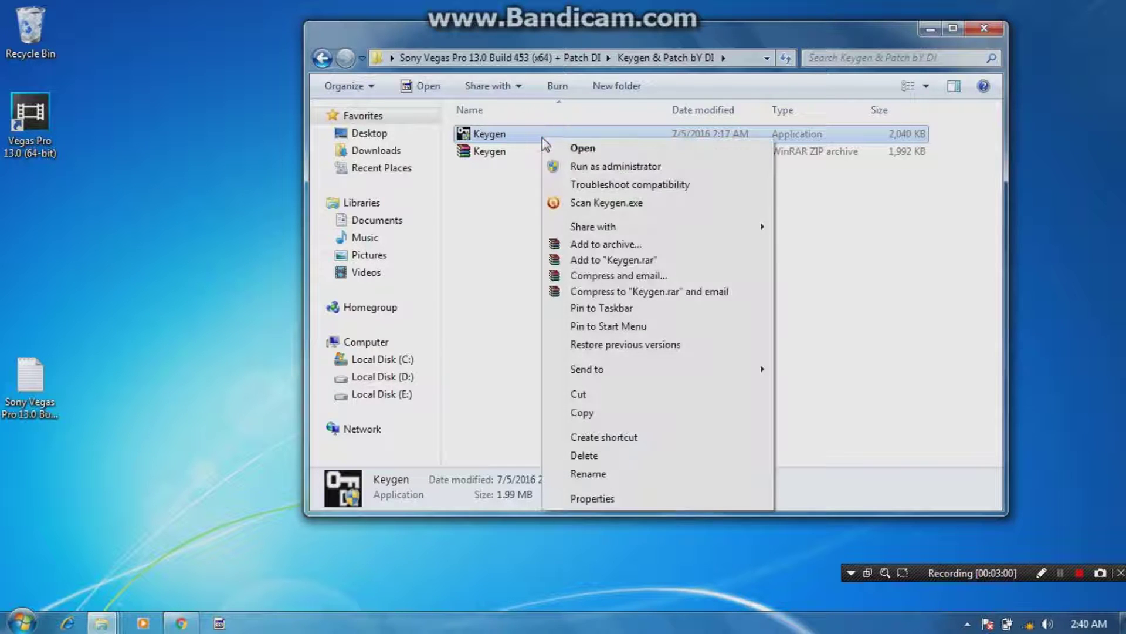
{"action": "left_click", "coordinate": [590, 168]}
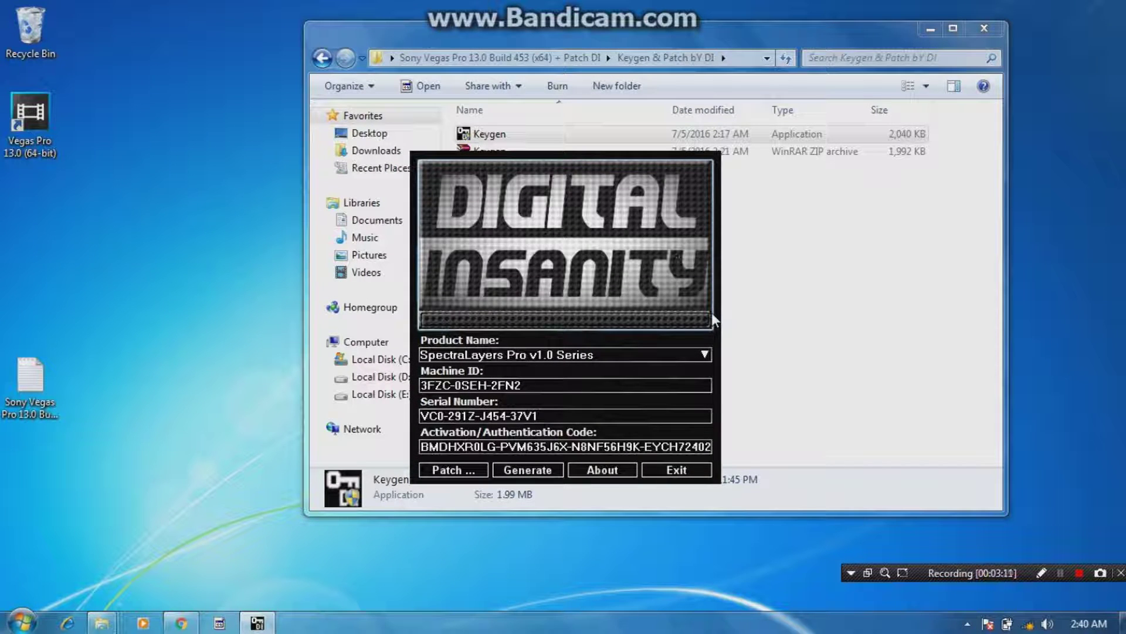
- Select Vegas Pro 13.0 (64 bit) Series in the keygen's product list and start patching
{"action": "left_click", "coordinate": [703, 355]}
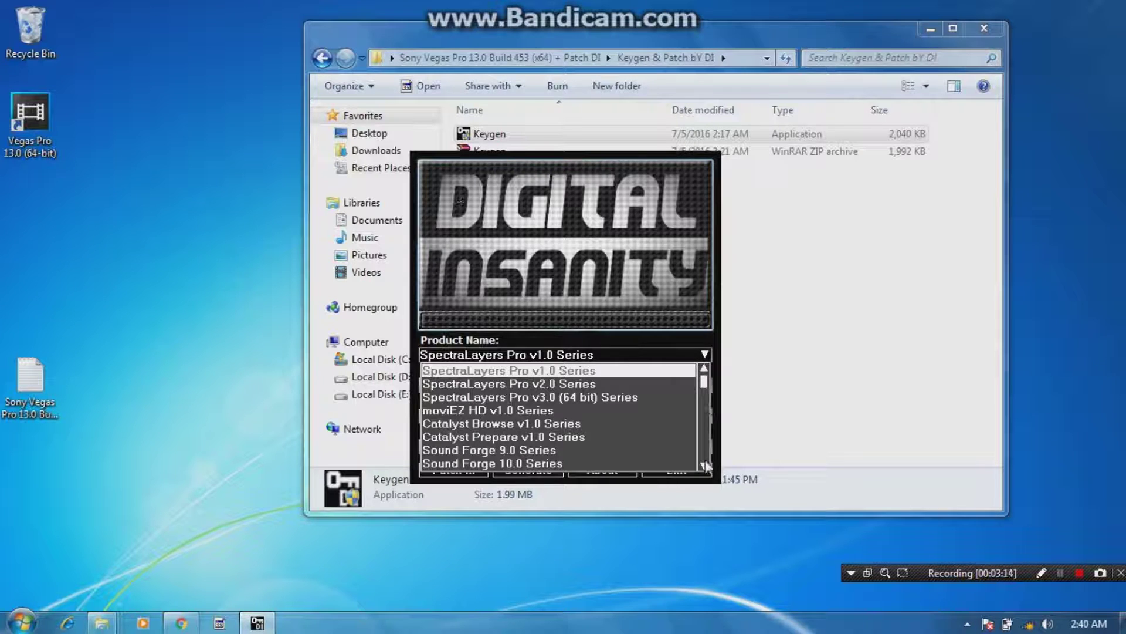
{"action": "left_click_drag", "start_coordinate": [705, 462], "coordinate": [705, 464]}
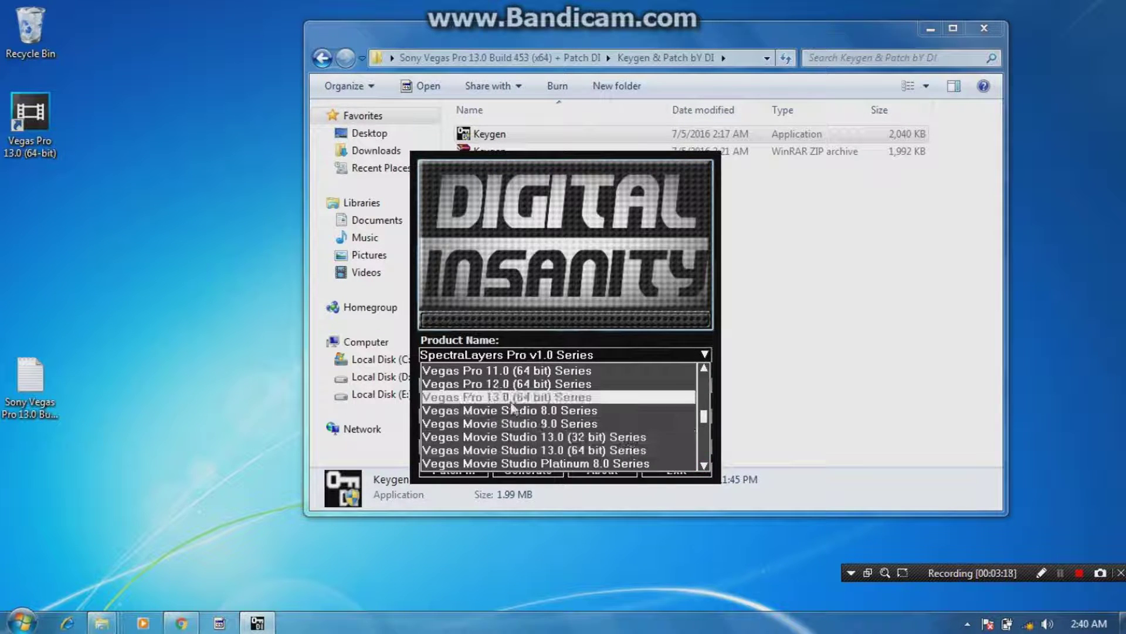
{"action": "left_click", "coordinate": [512, 398]}
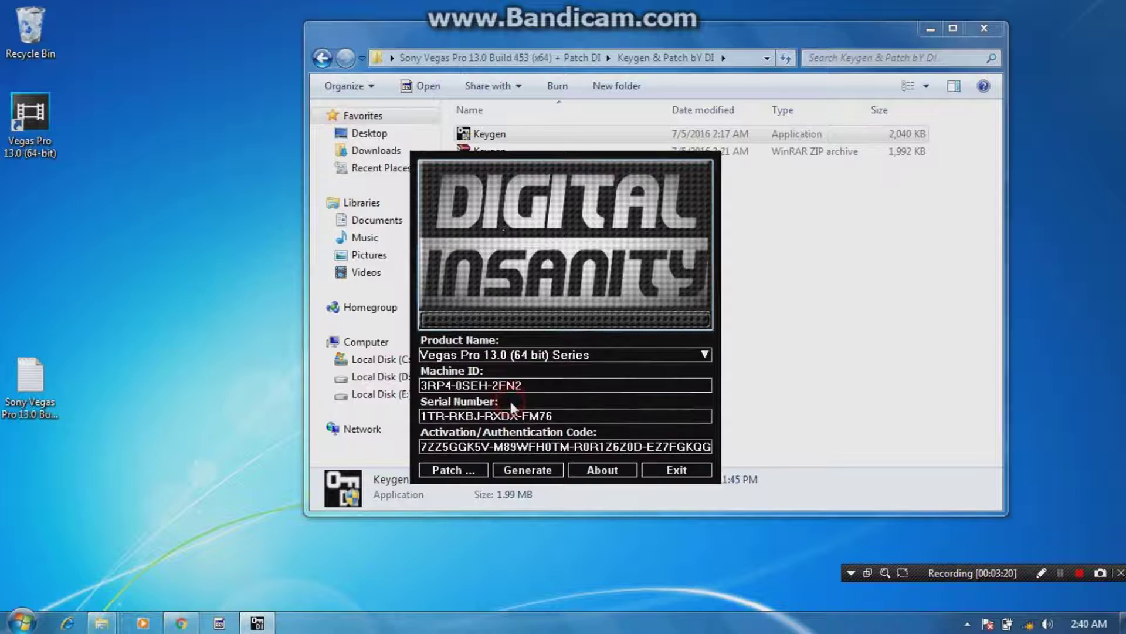
{"action": "left_click", "coordinate": [469, 472]}
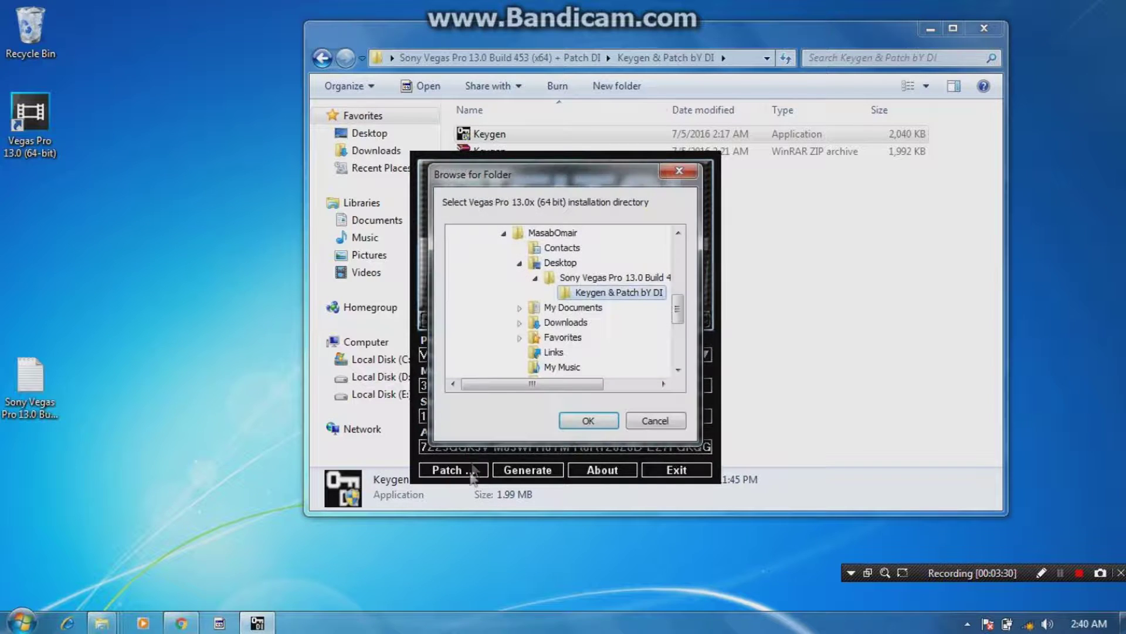
- Browse to the C:\Program Files\Sony\Vegas Pro 13.0 folder in the Browse for Folder dialog
{"action": "left_click", "coordinate": [678, 233]}
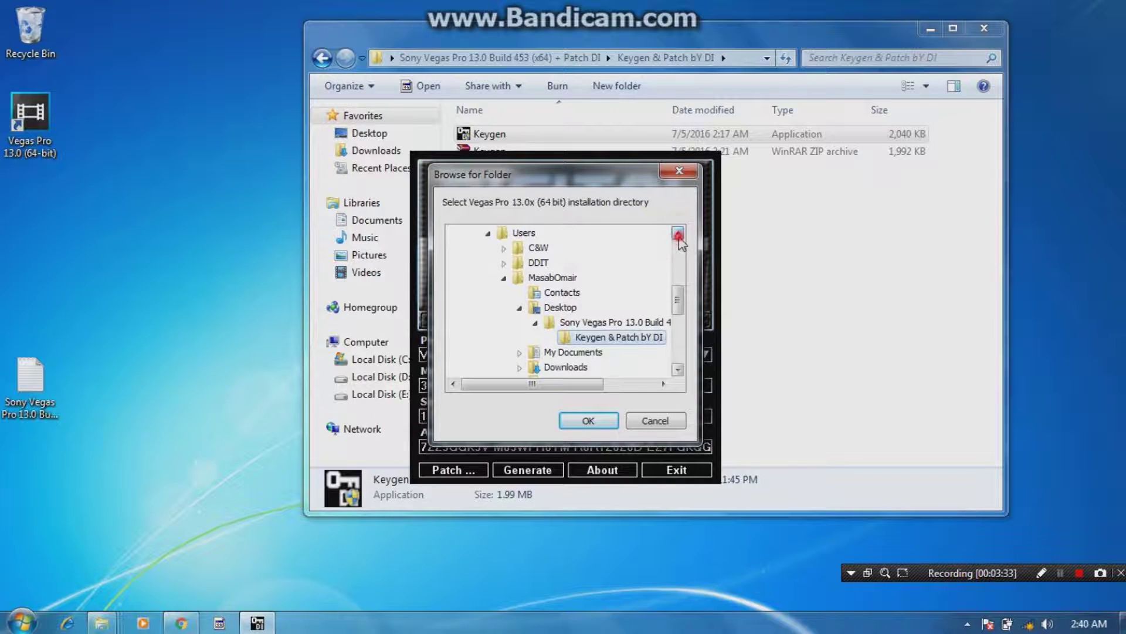
{"action": "left_click", "coordinate": [679, 234]}
{"action": "left_click", "coordinate": [679, 235]}
{"action": "left_click", "coordinate": [679, 235]}
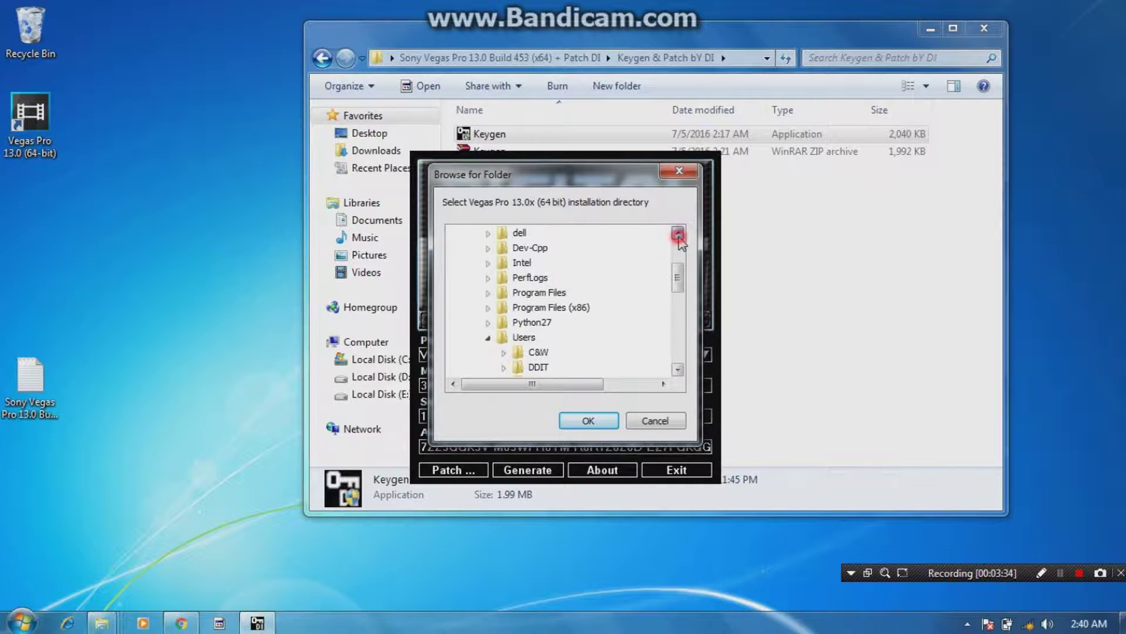
{"action": "left_click", "coordinate": [679, 234]}
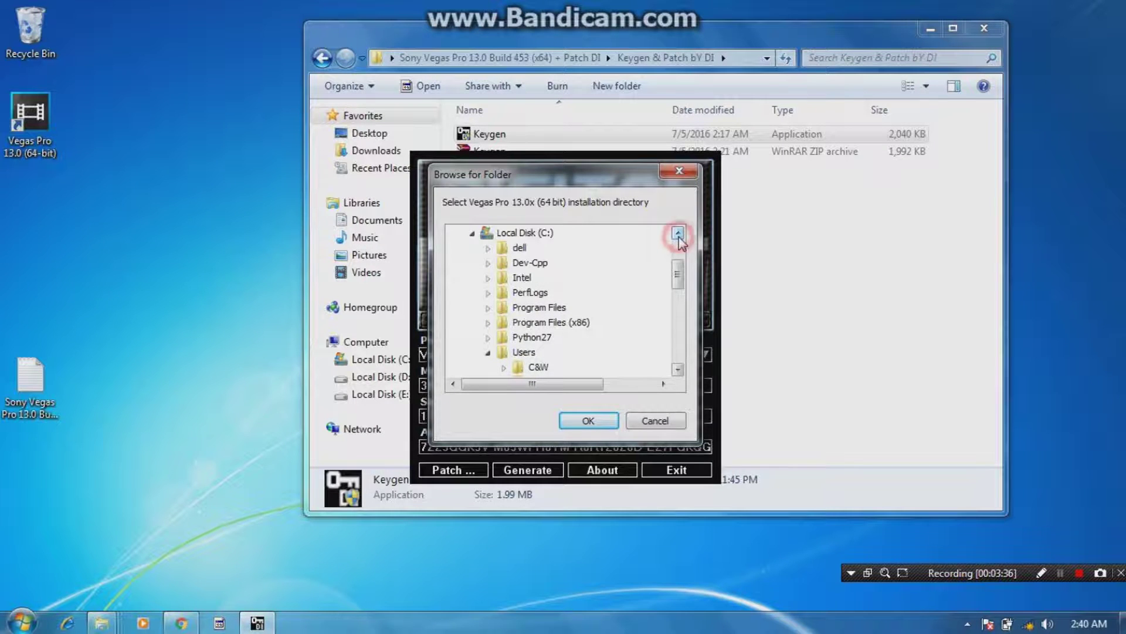
{"action": "left_click", "coordinate": [487, 308]}
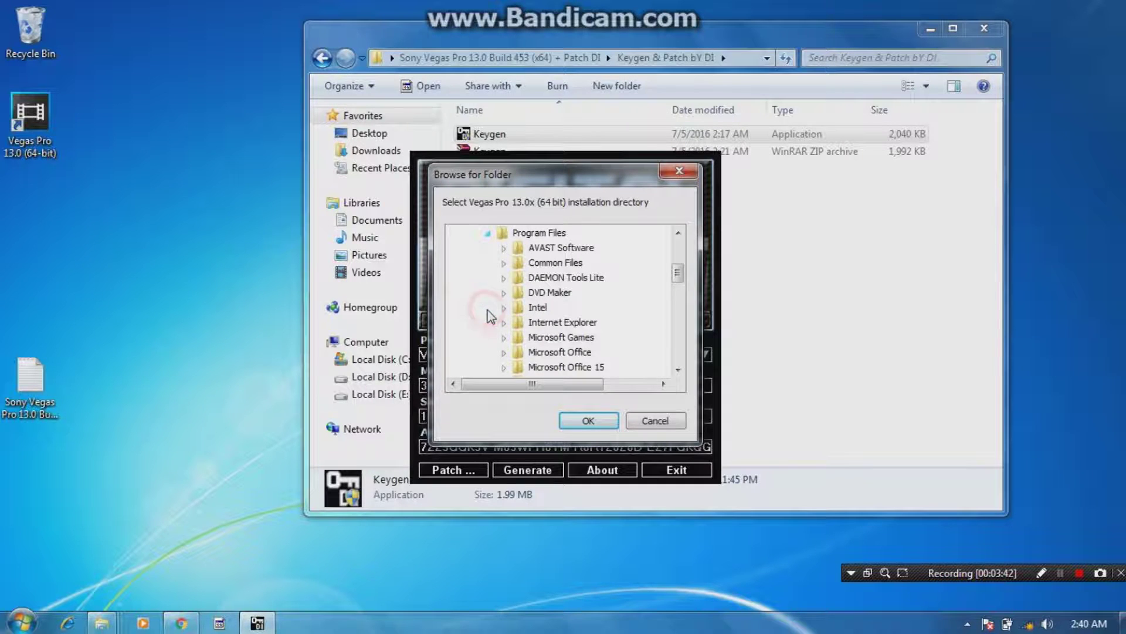
{"action": "left_click", "coordinate": [678, 369]}
{"action": "left_click", "coordinate": [678, 369]}
{"action": "left_click", "coordinate": [678, 369]}
{"action": "left_click", "coordinate": [678, 369]}
{"action": "left_click", "coordinate": [679, 369]}
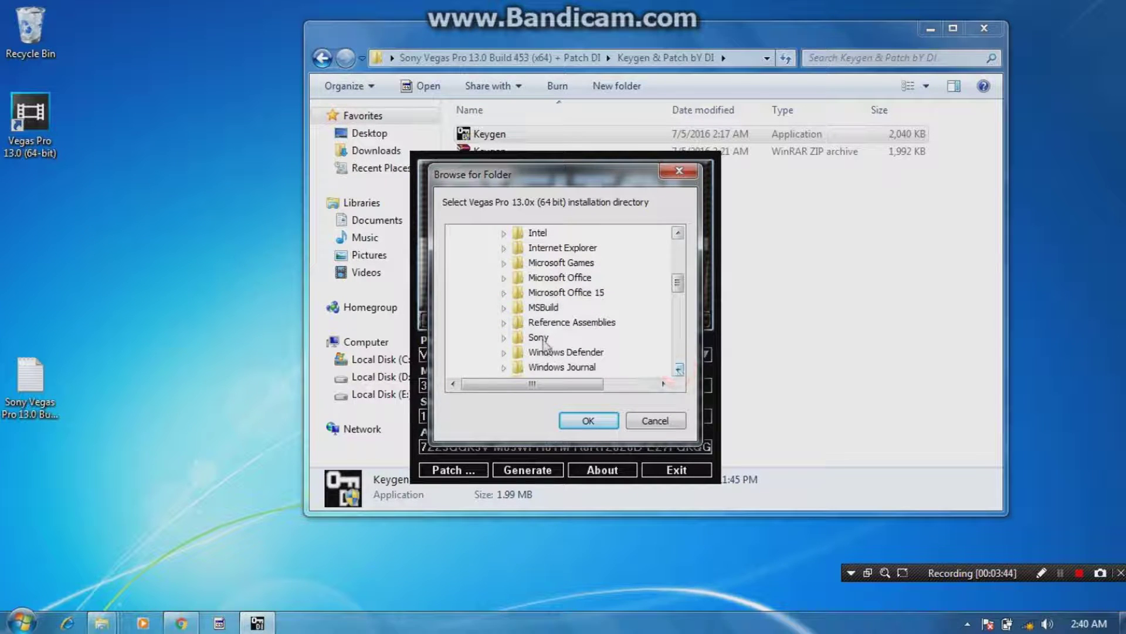
{"action": "left_click", "coordinate": [504, 338]}
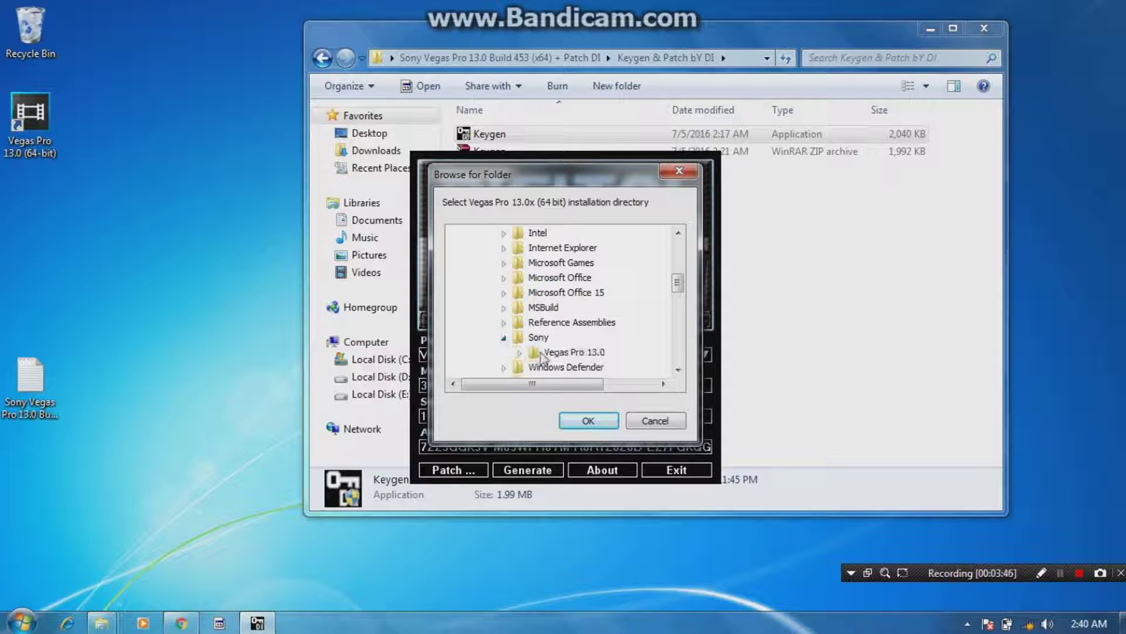
{"action": "left_click", "coordinate": [519, 353]}
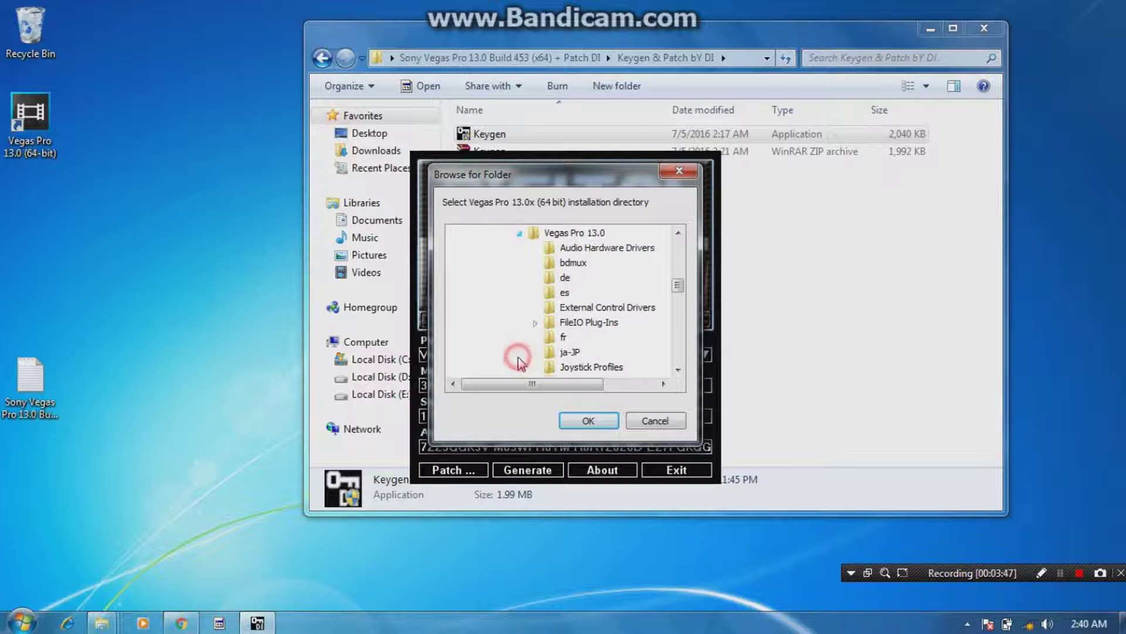
{"action": "left_click", "coordinate": [564, 239]}
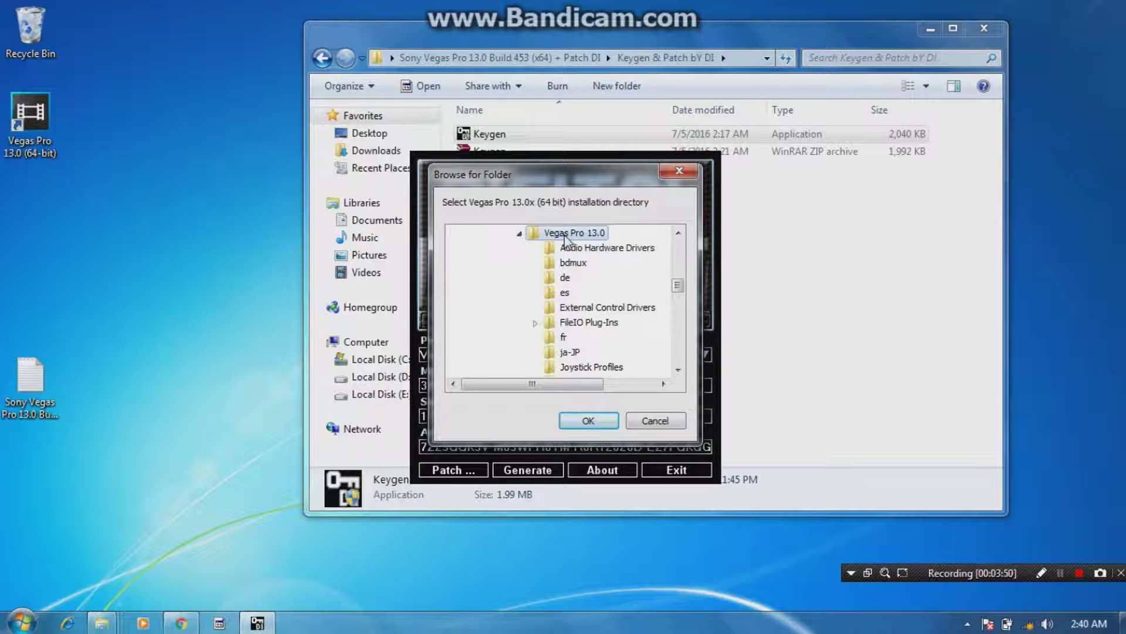
- Confirm the Vegas Pro and Shared Plug-Ins folders for patching, then dismiss the success message
{"action": "left_click", "coordinate": [587, 421]}
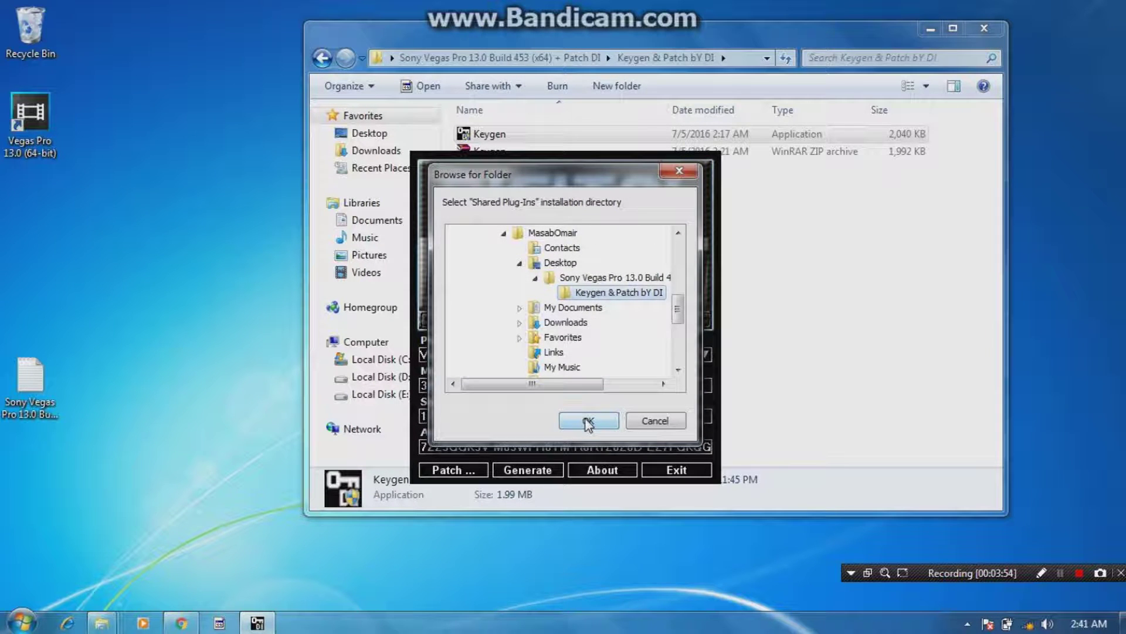
{"action": "left_click", "coordinate": [585, 418]}
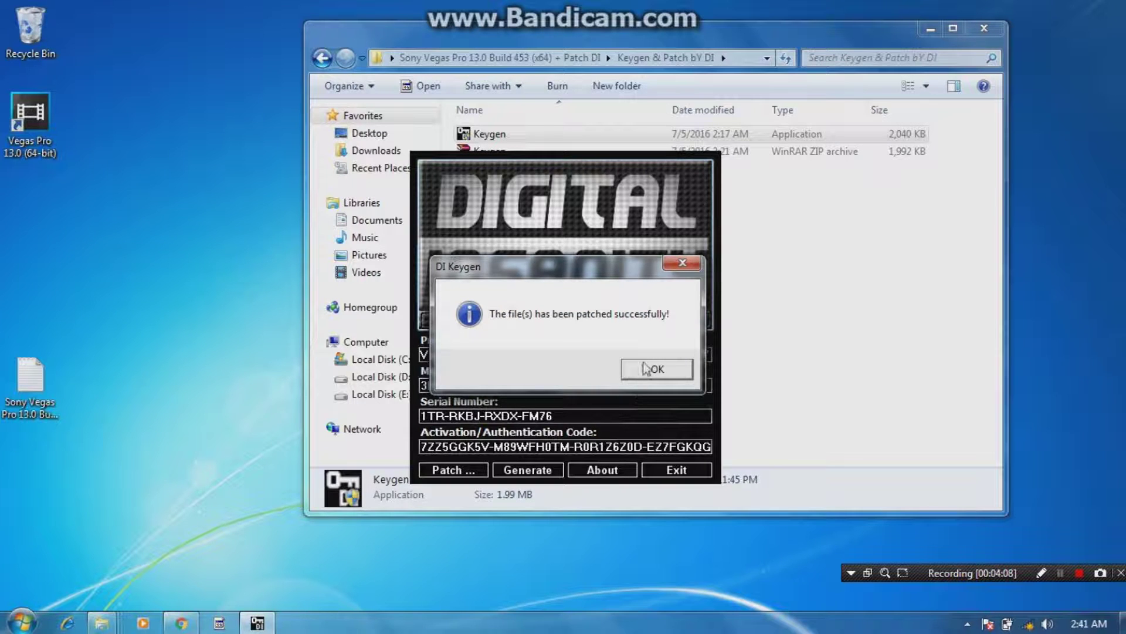
{"action": "left_click", "coordinate": [666, 366]}
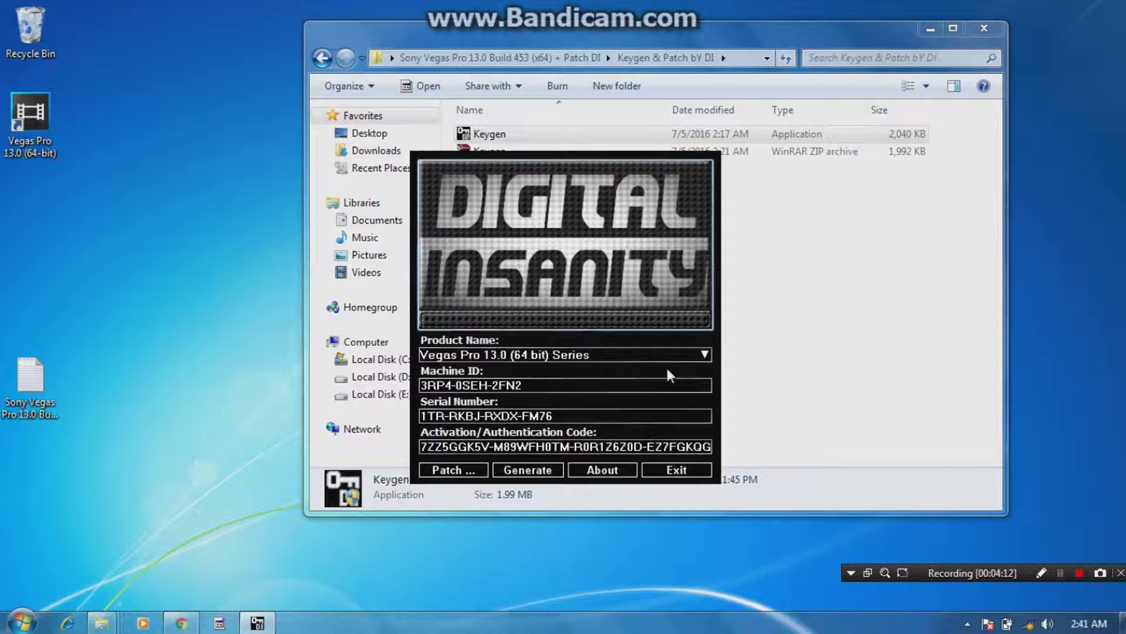
- Launch Vegas Pro 13.0 and continue past the elevated privileges notice
{"action": "double_click", "coordinate": [13, 153]}
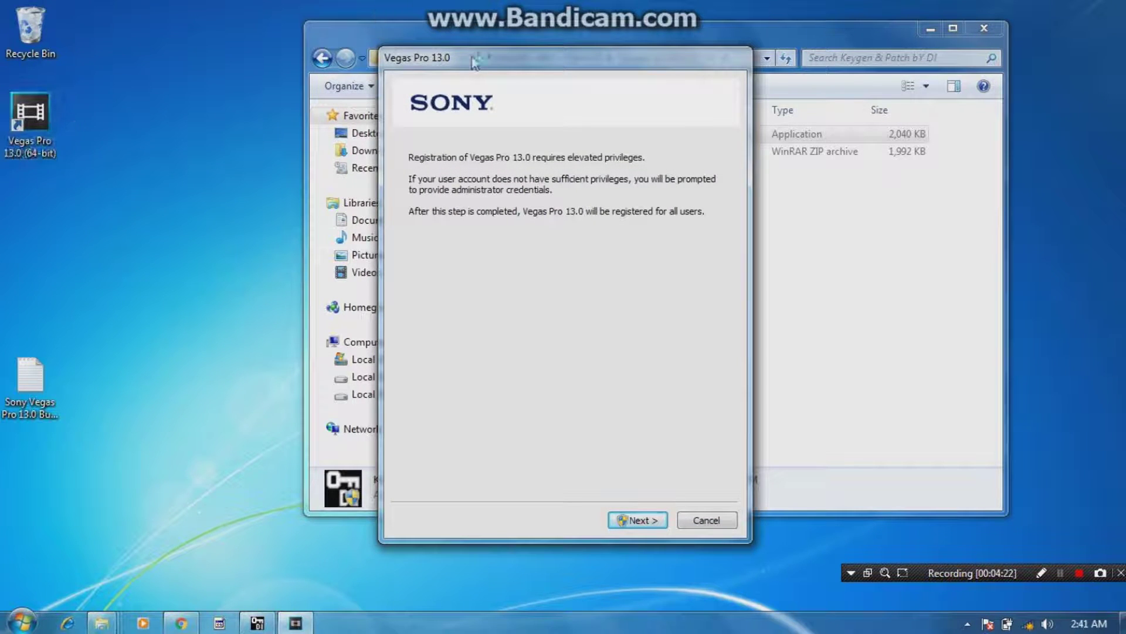
{"action": "left_click_drag", "start_coordinate": [477, 69], "coordinate": [830, 34]}
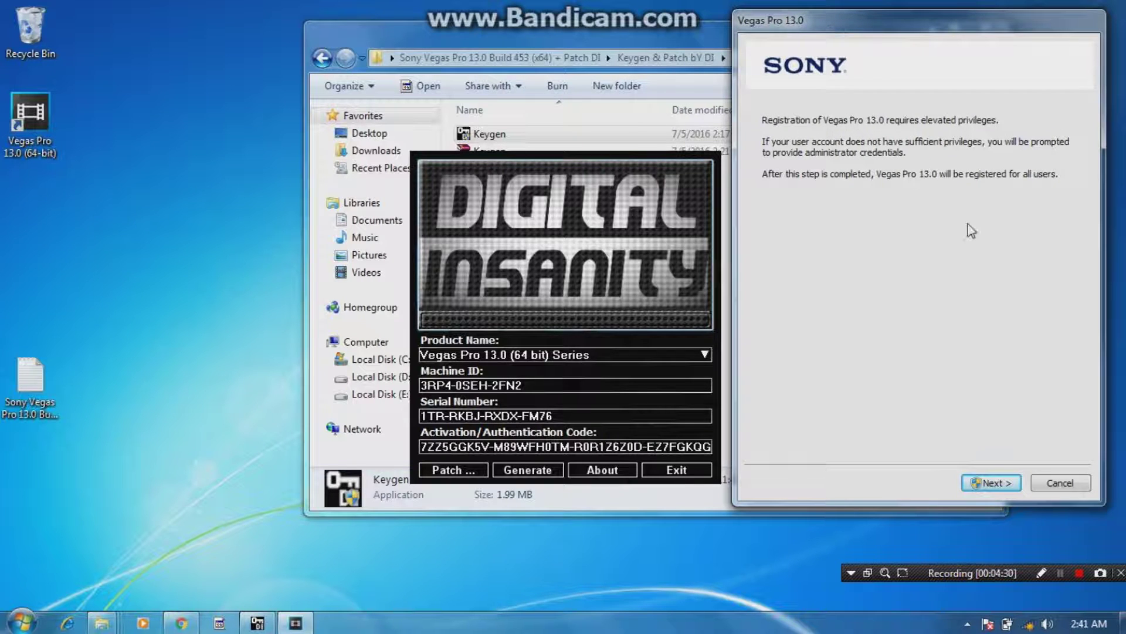
{"action": "left_click", "coordinate": [976, 485]}
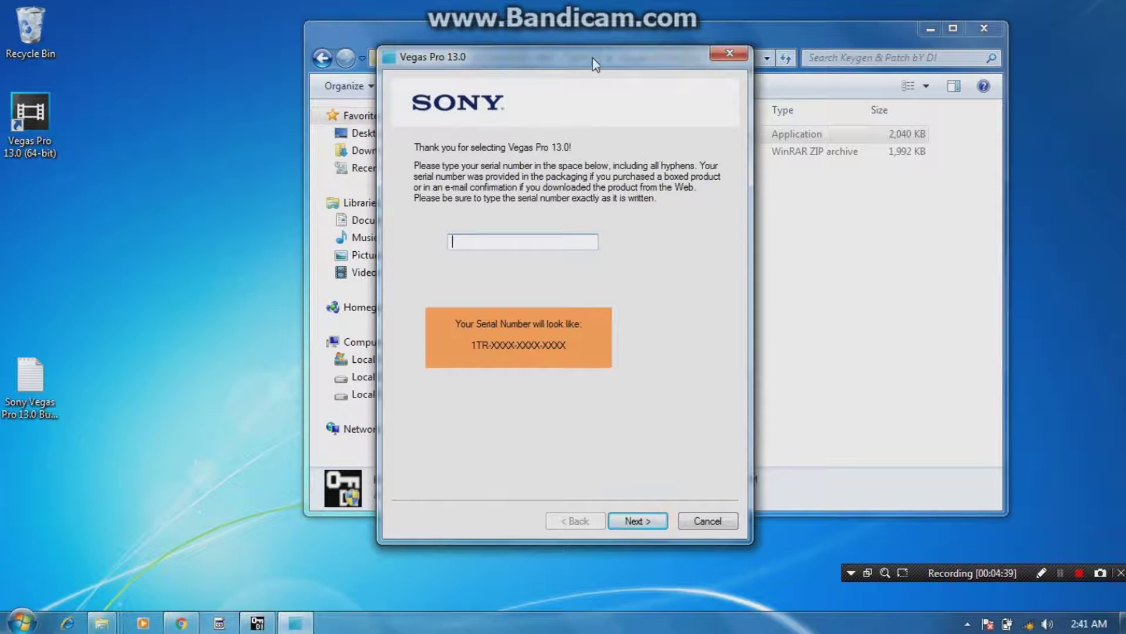
- Copy the keygen's generated serial number into the serial box and submit it
{"action": "left_click_drag", "start_coordinate": [595, 61], "coordinate": [962, 48]}
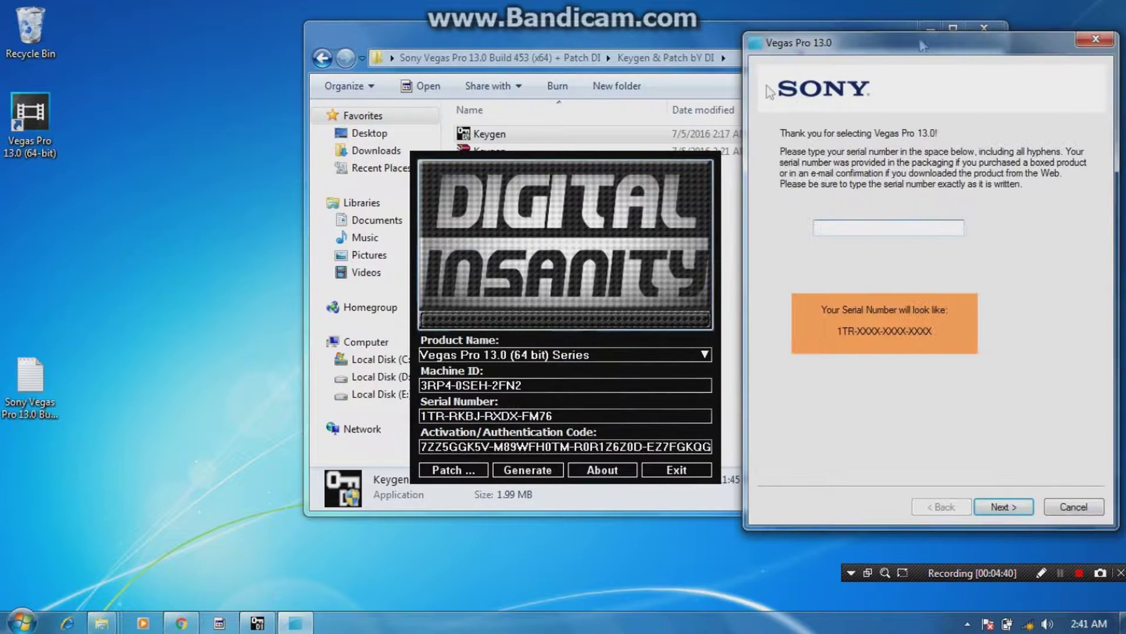
{"action": "left_click_drag", "start_coordinate": [548, 412], "coordinate": [420, 417]}
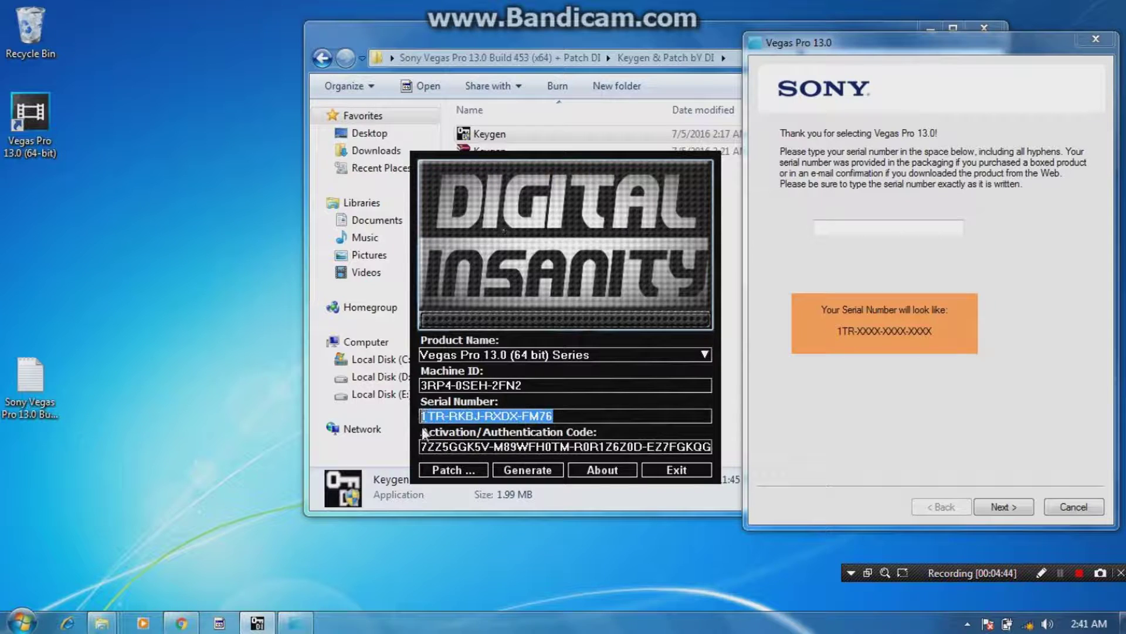
{"action": "right_click", "coordinate": [437, 422]}
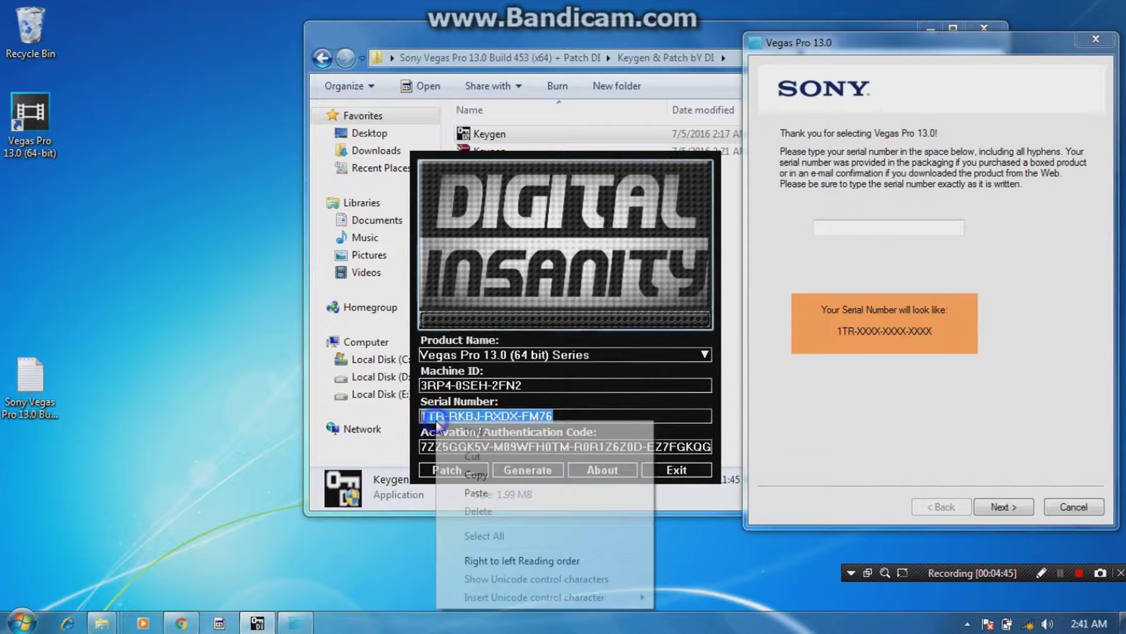
{"action": "left_click", "coordinate": [477, 474]}
{"action": "left_click", "coordinate": [891, 226]}
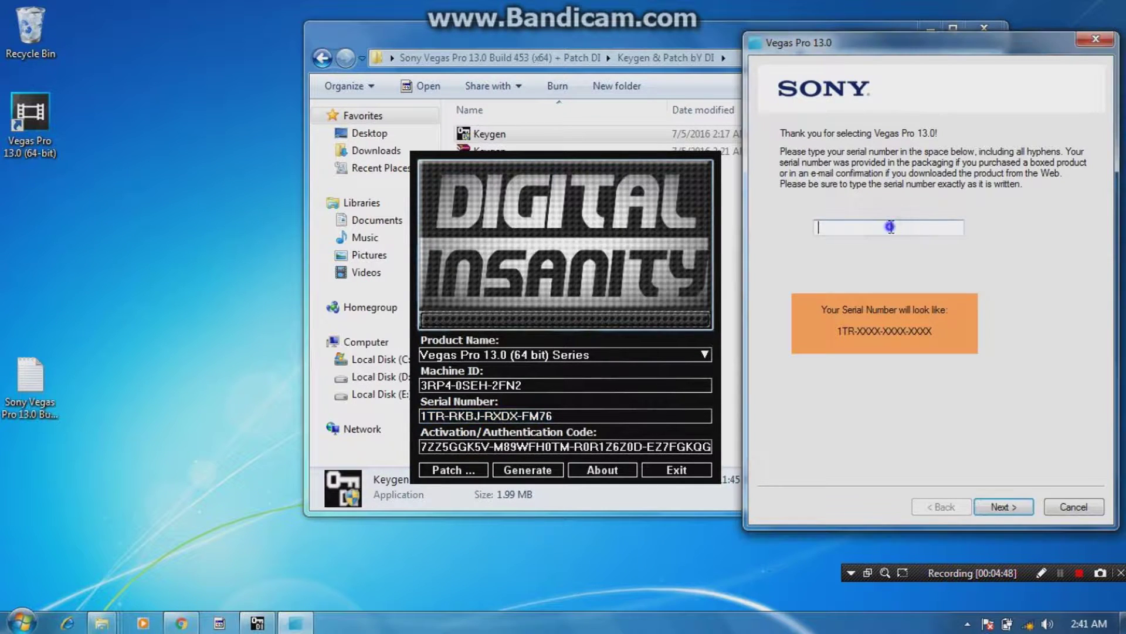
{"action": "right_click", "coordinate": [891, 228]}
{"action": "left_click", "coordinate": [925, 300]}
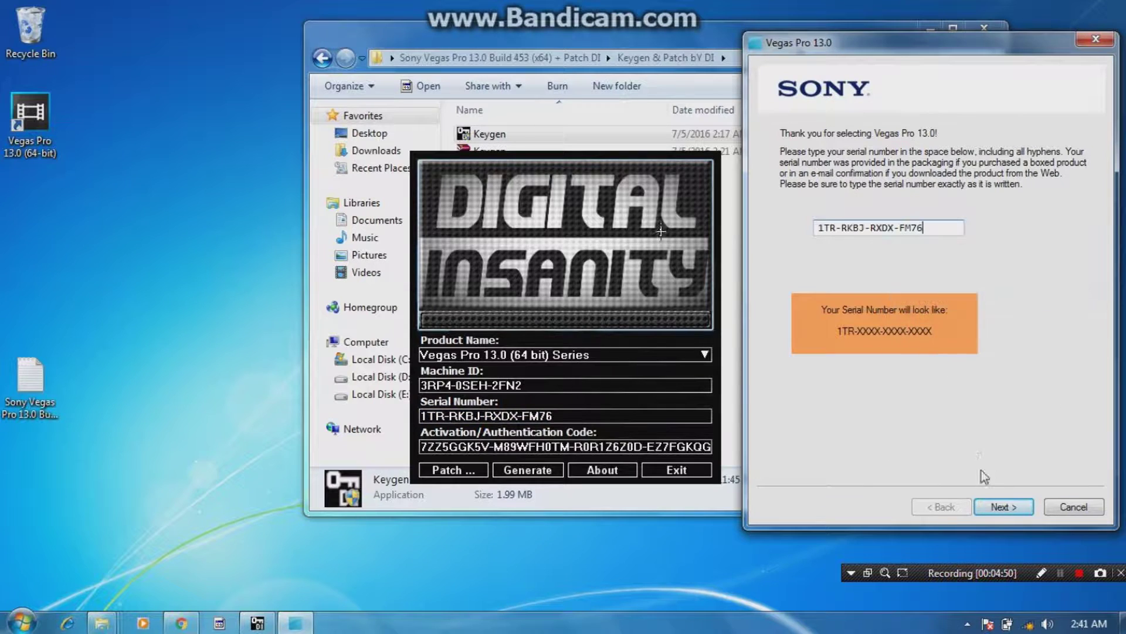
{"action": "left_click", "coordinate": [997, 509]}
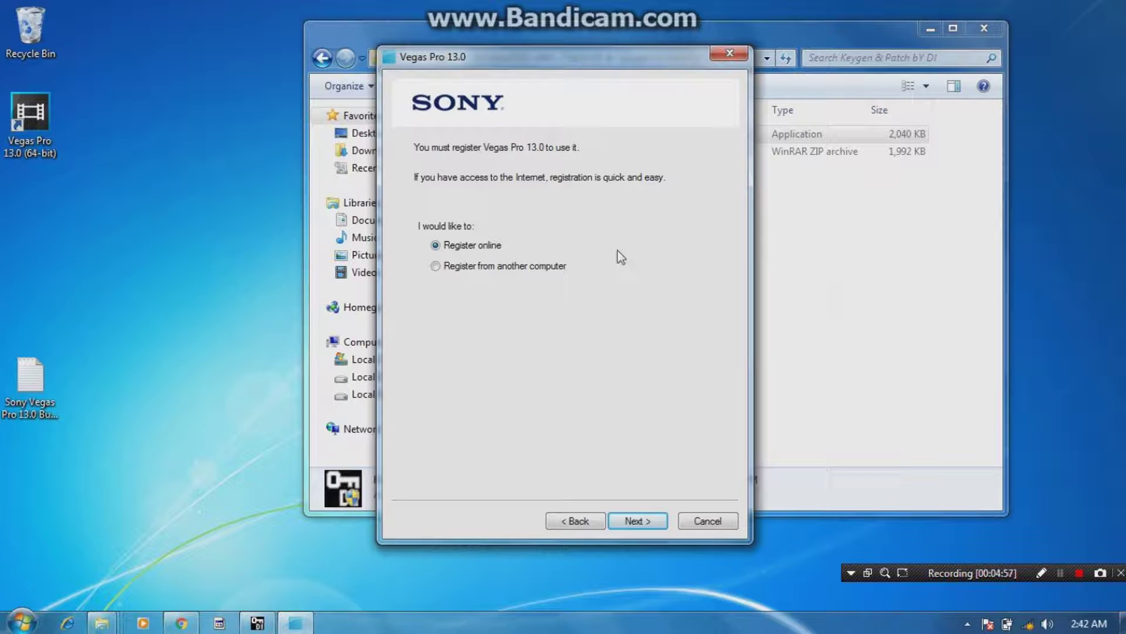
- Choose 'Register from another computer' and advance to the registration details form
{"action": "left_click", "coordinate": [528, 269]}
{"action": "left_click", "coordinate": [627, 525]}
{"action": "left_click", "coordinate": [628, 524]}
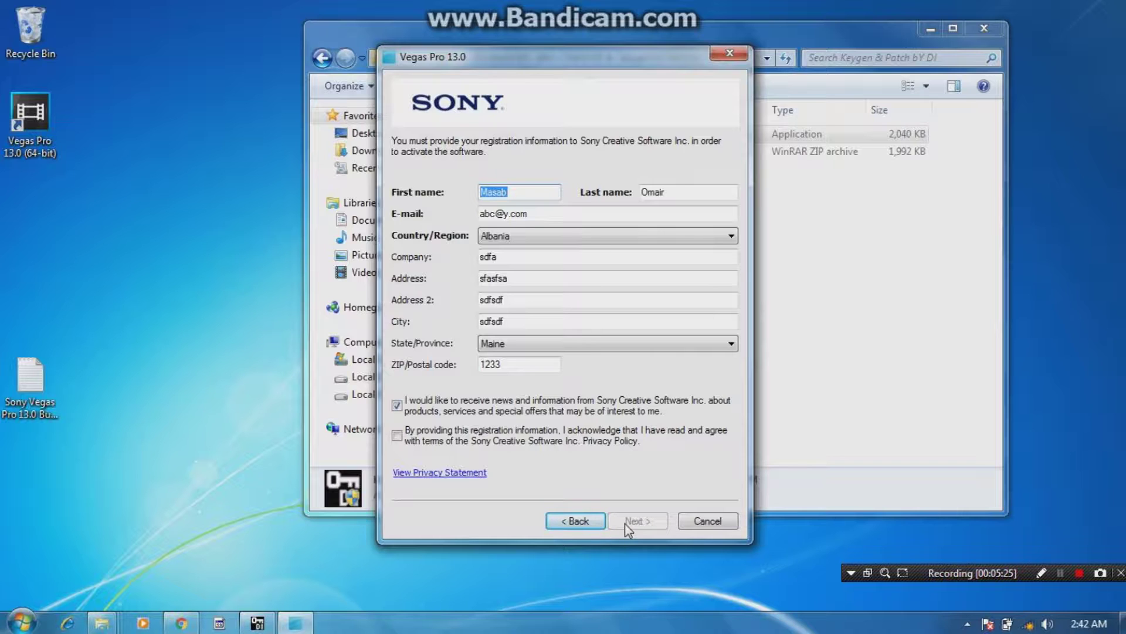
- Fill the first and last name fields with placeholder text, accept the privacy terms, and continue
{"action": "type", "text": "dsfsdfsd"}
{"action": "key", "text": "Tab"}
{"action": "type", "text": "dfsdf"}
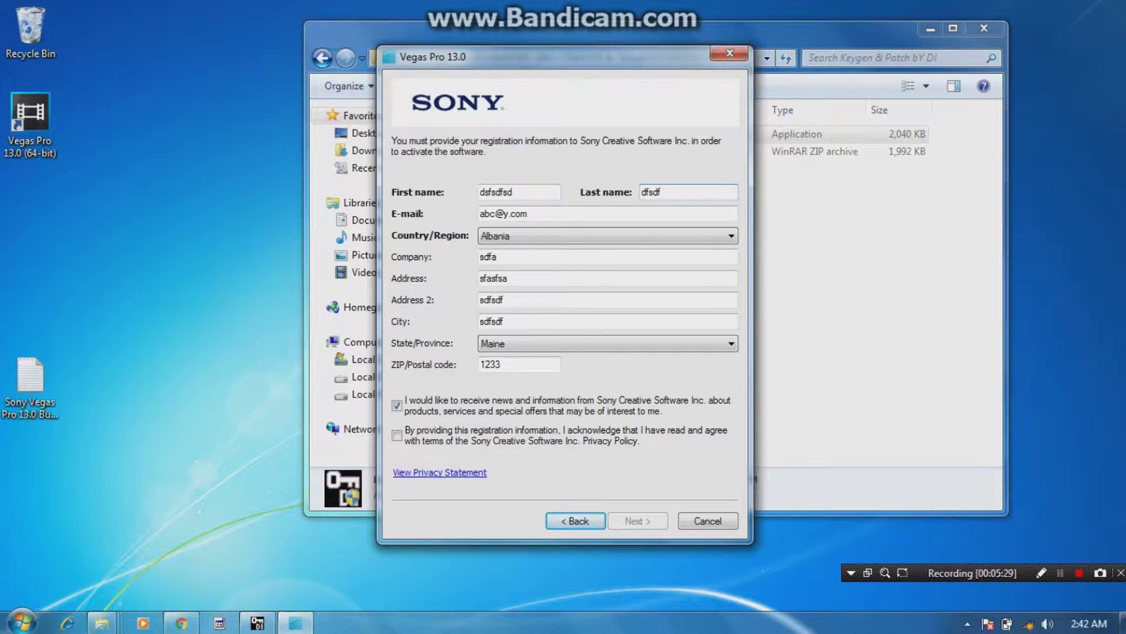
{"action": "left_click", "coordinate": [471, 441]}
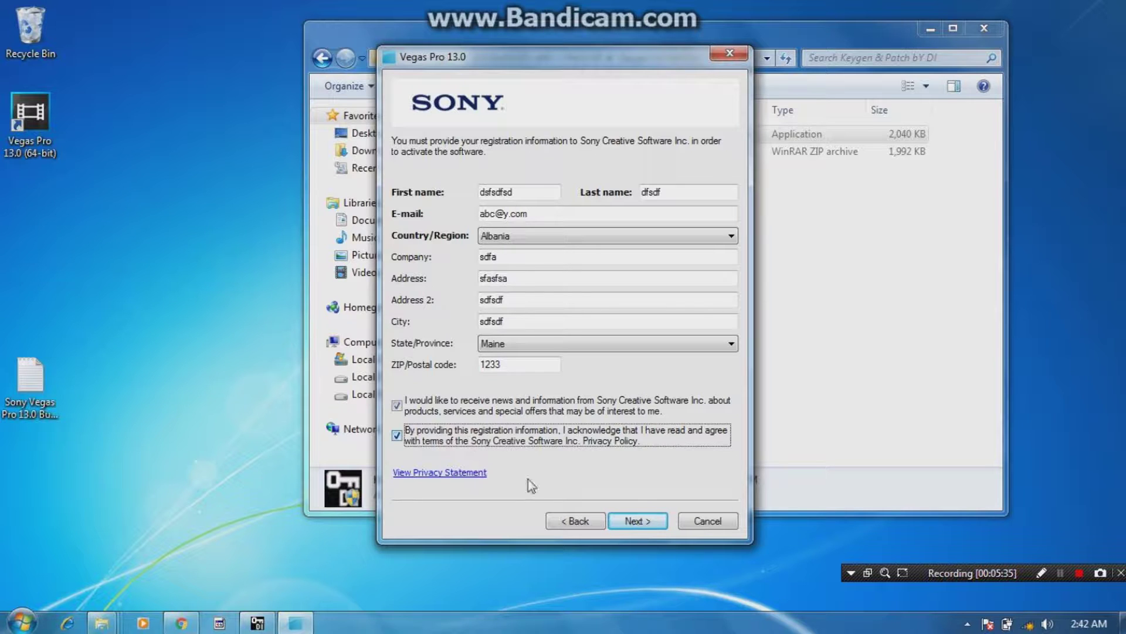
{"action": "left_click", "coordinate": [622, 521]}
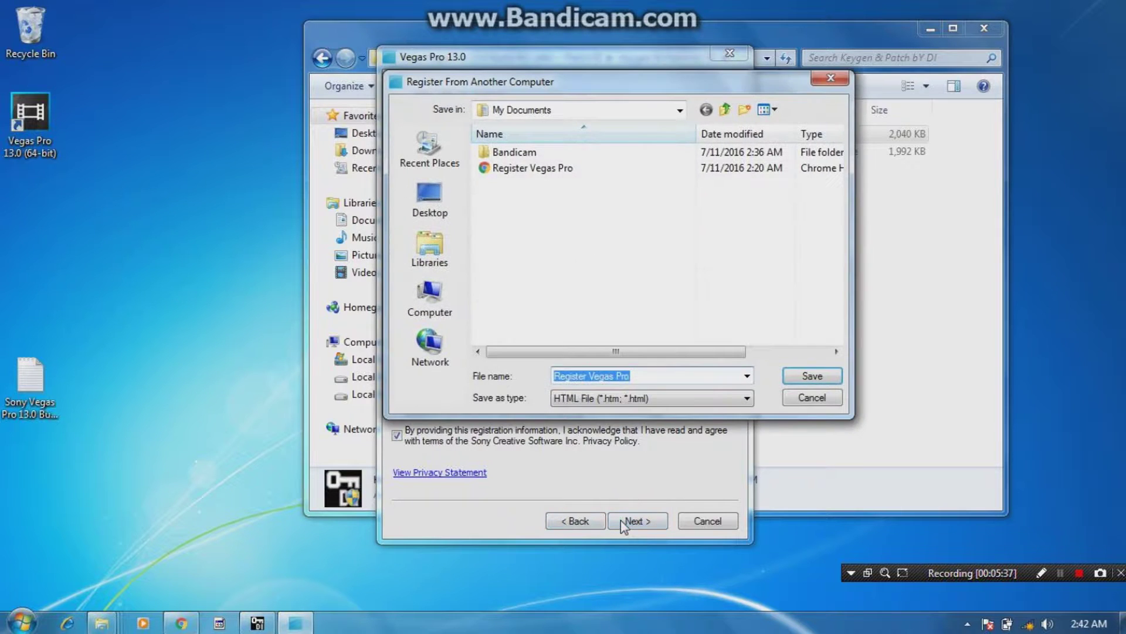
- Save Register Vegas Pro.htm, replacing the existing copy, and advance to the authentication code page
{"action": "left_click", "coordinate": [807, 379]}
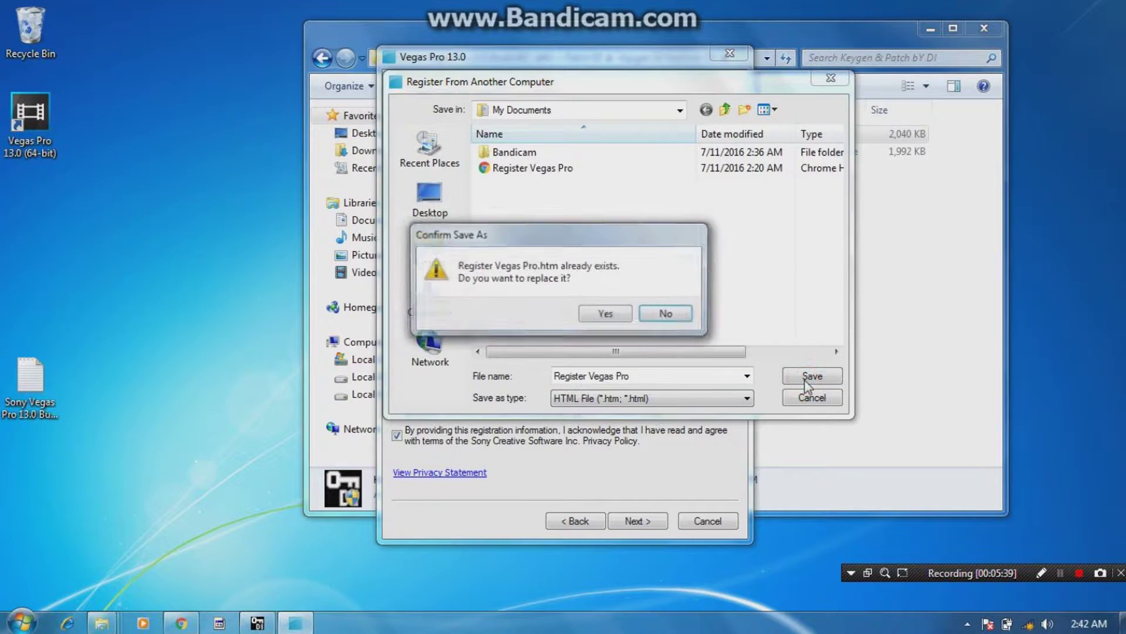
{"action": "left_click", "coordinate": [592, 314]}
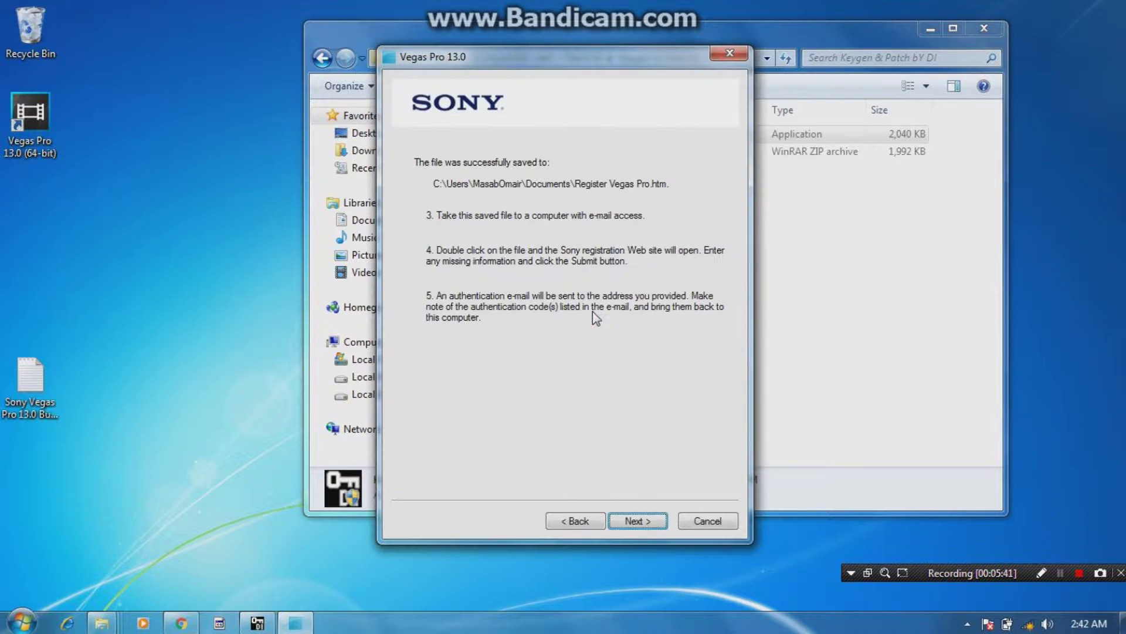
{"action": "left_click", "coordinate": [644, 521]}
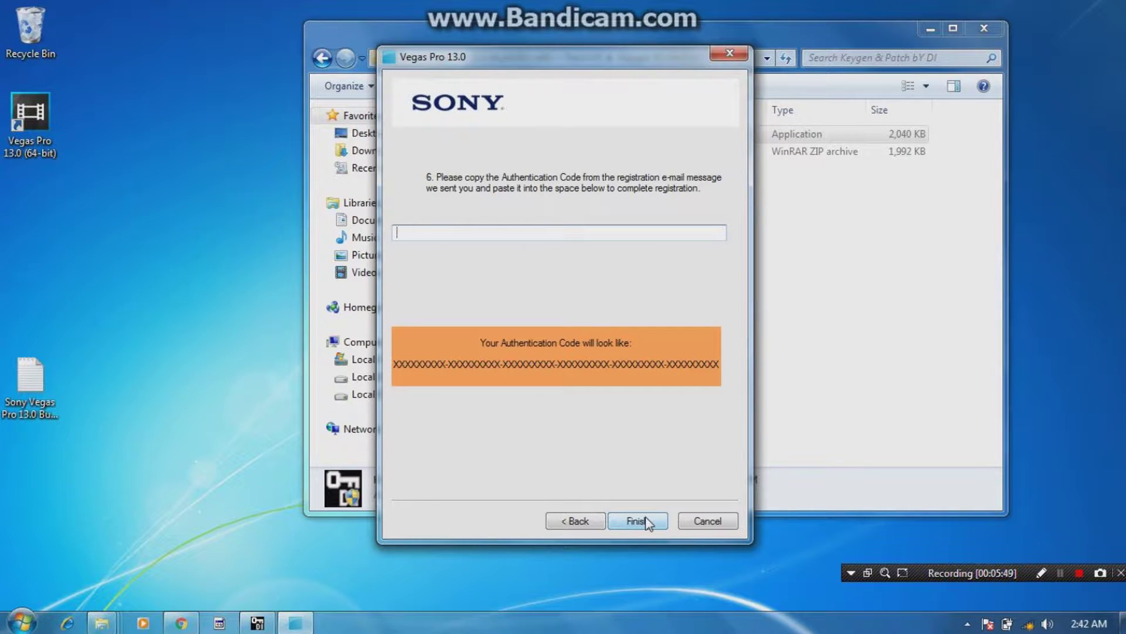
- Move the registration dialog aside and copy the activation code from the keygen
{"action": "left_click_drag", "start_coordinate": [568, 53], "coordinate": [905, 34]}
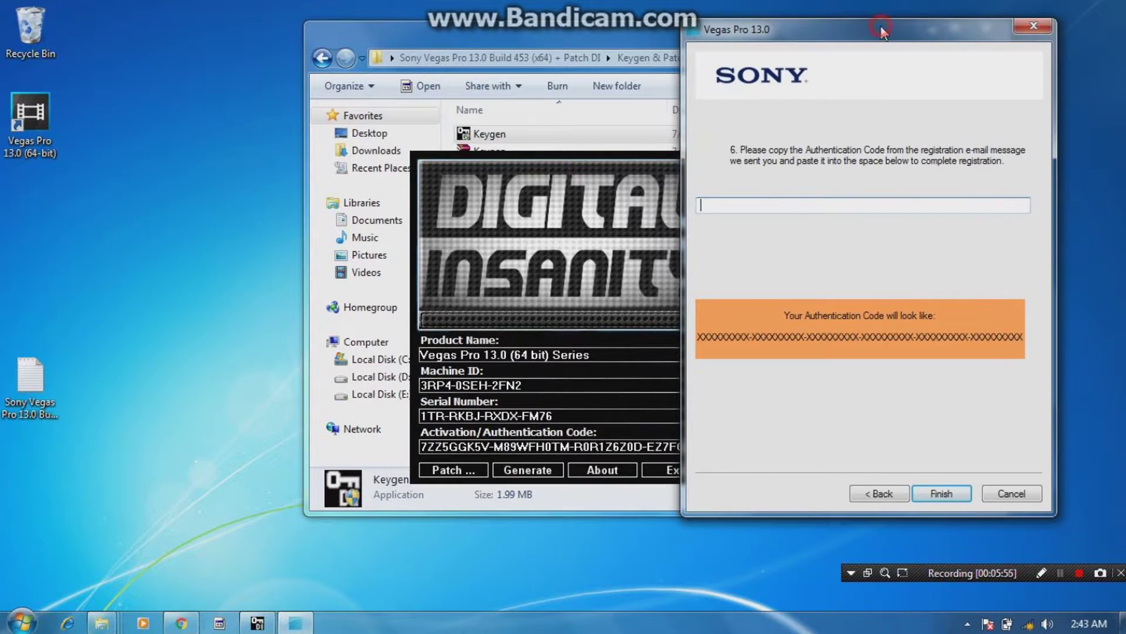
{"action": "left_click_drag", "start_coordinate": [883, 34], "coordinate": [942, 27]}
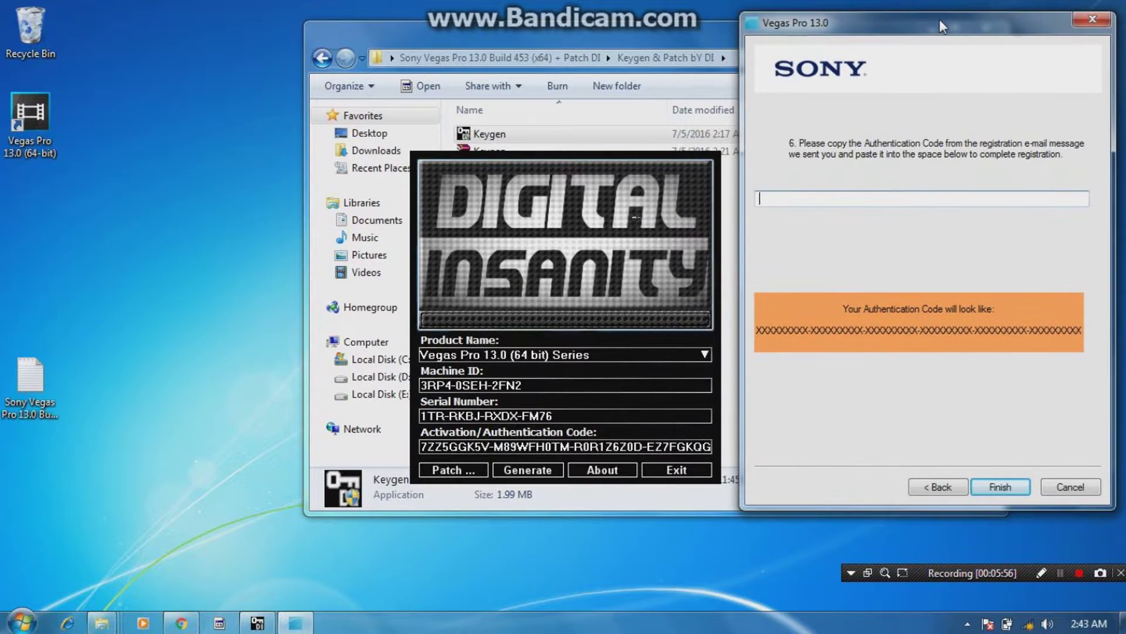
{"action": "left_click", "coordinate": [423, 446]}
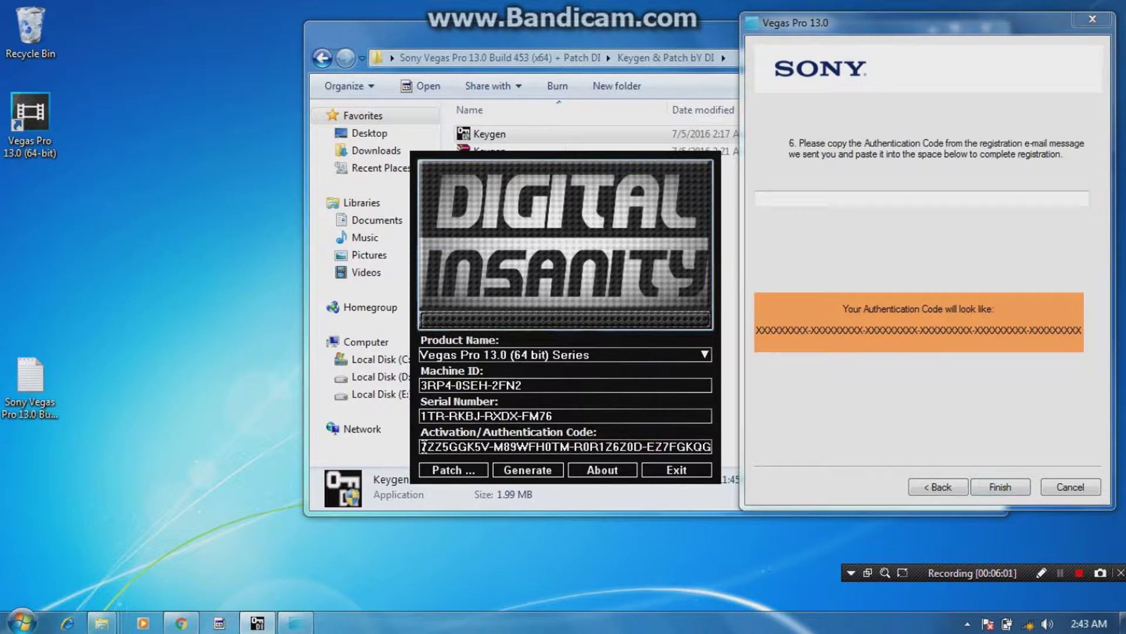
{"action": "key", "text": "shift+Right"}
{"action": "key", "text": "shift+Right"}
{"action": "key", "text": "shift+Right"}
{"action": "key", "text": "shift+Right"}
{"action": "key", "text": "shift+Right"}
{"action": "key", "text": "shift+Right"}
{"action": "key", "text": "shift+Right"}
{"action": "key", "text": "shift+Right"}
{"action": "key", "text": "shift+Right"}
{"action": "key", "text": "shift+Right"}
{"action": "key", "text": "shift+Right"}
{"action": "key", "text": "shift+Right"}
{"action": "key", "text": "shift+Right"}
{"action": "key", "text": "shift+Right"}
{"action": "key", "text": "shift+Right"}
{"action": "key", "text": "shift+Right"}
{"action": "key", "text": "shift+Right"}
{"action": "key", "text": "shift+Right"}
{"action": "key", "text": "shift+Right"}
{"action": "key", "text": "shift+Right"}
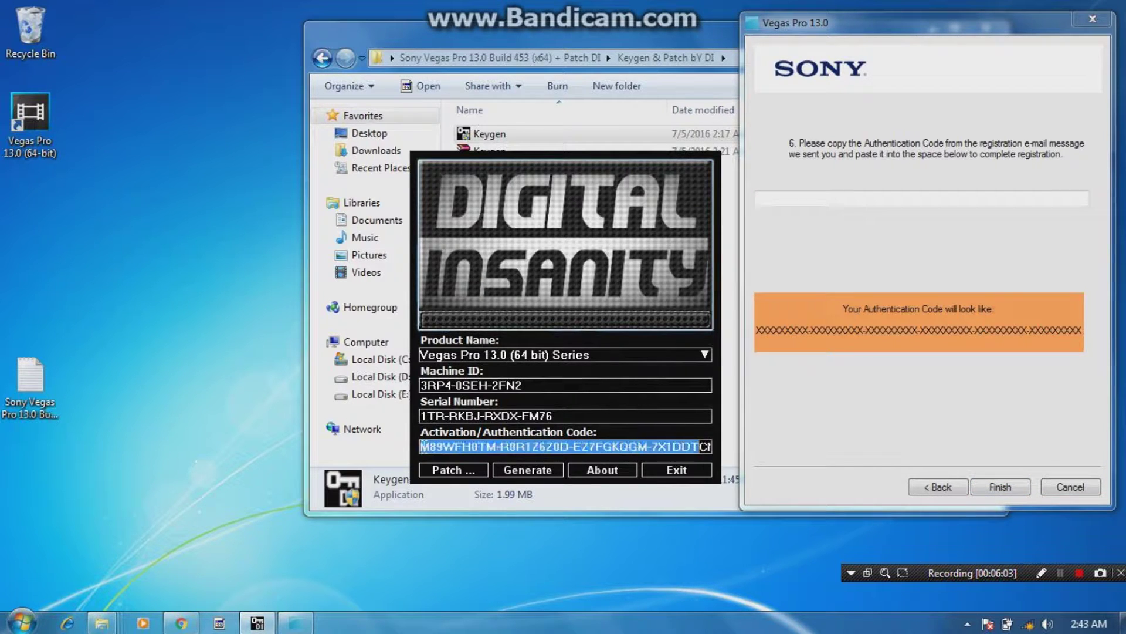
{"action": "key", "text": "shift+Right"}
{"action": "key", "text": "shift+Right"}
{"action": "key", "text": "shift+Right"}
{"action": "key", "text": "shift+Right"}
{"action": "key", "text": "shift+Right"}
{"action": "key", "text": "shift+Right"}
{"action": "key", "text": "shift+Right"}
{"action": "key", "text": "shift+Right"}
{"action": "key", "text": "shift+Right"}
{"action": "key", "text": "shift+Right"}
{"action": "key", "text": "shift+Right"}
{"action": "key", "text": "shift+Right"}
{"action": "key", "text": "shift+Right"}
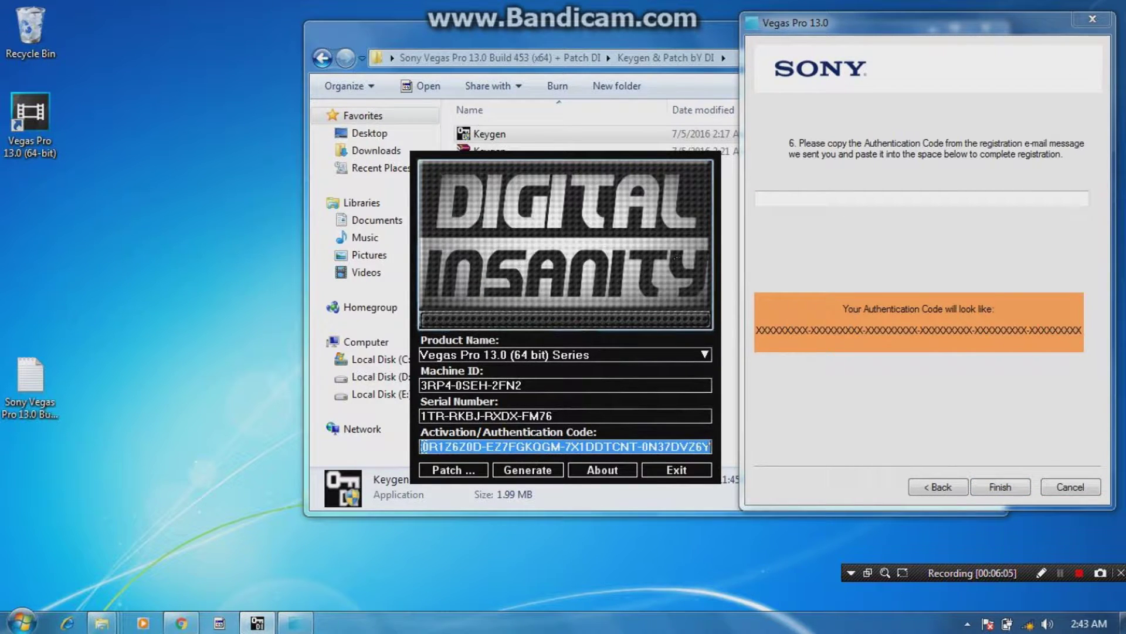
{"action": "right_click", "coordinate": [521, 449]}
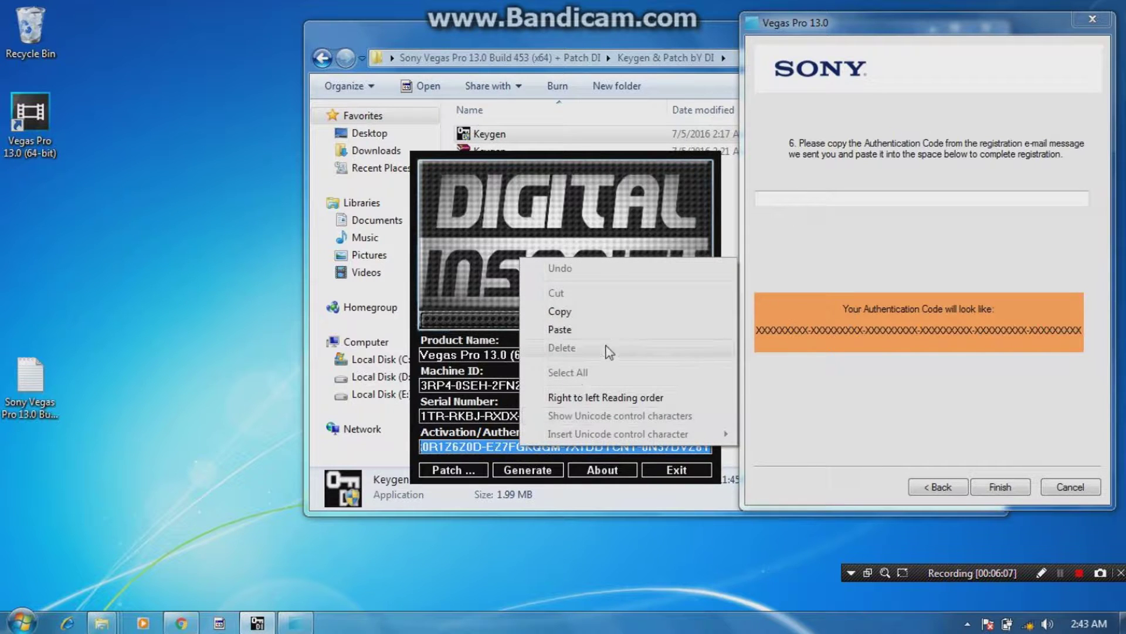
{"action": "left_click", "coordinate": [595, 312]}
- Paste the activation code into Vegas's authentication code box and finish registration
{"action": "left_click", "coordinate": [828, 204]}
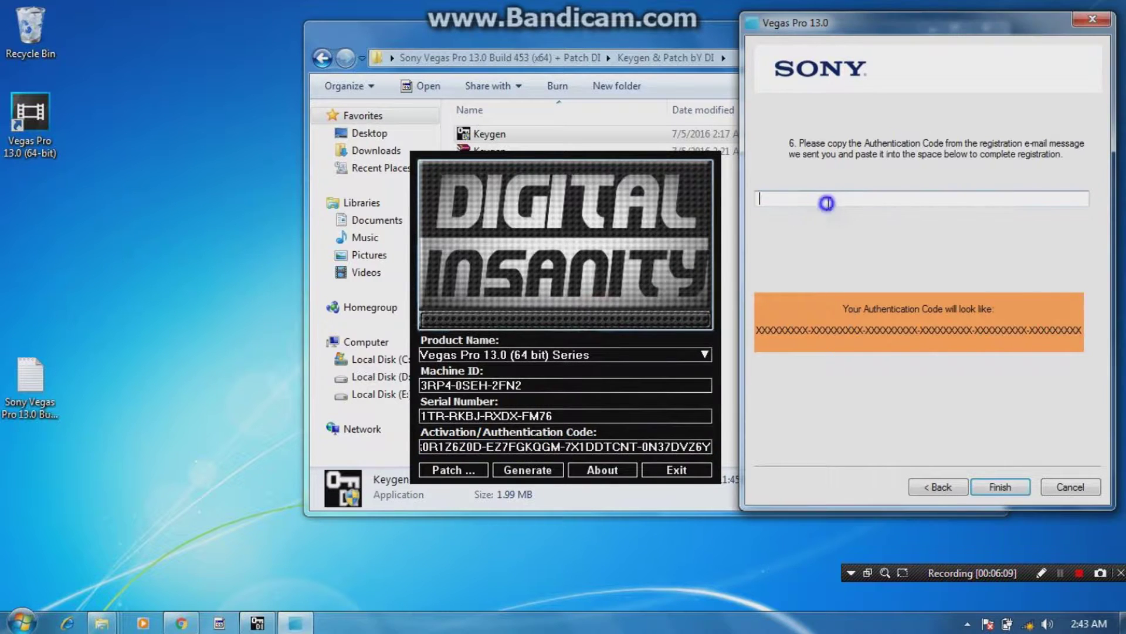
{"action": "right_click", "coordinate": [829, 202]}
{"action": "left_click", "coordinate": [874, 277]}
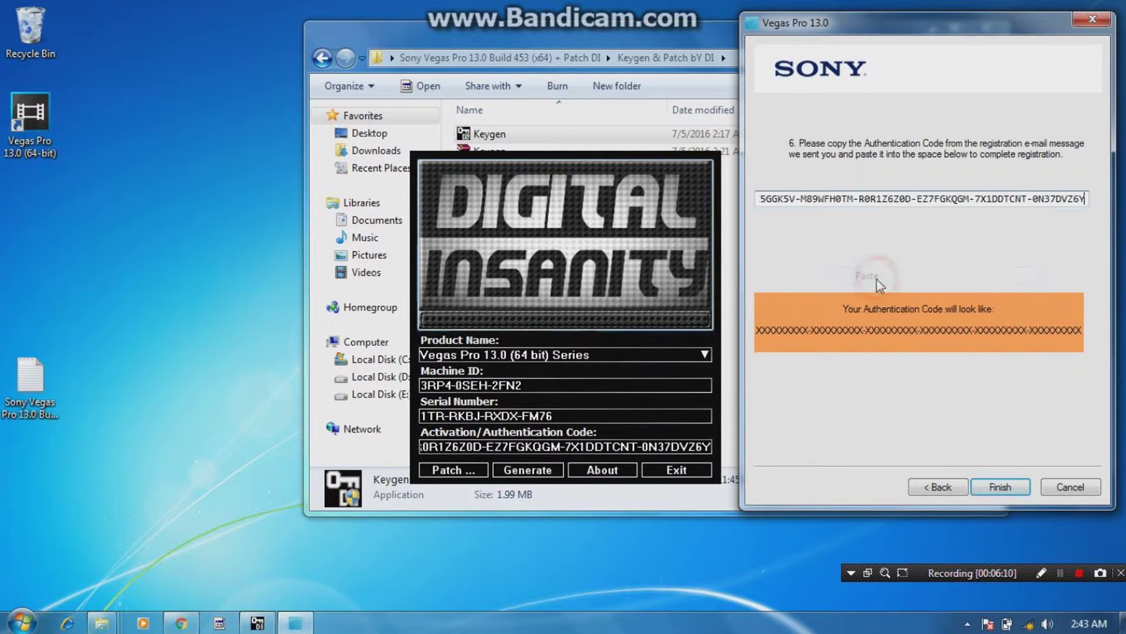
{"action": "left_click", "coordinate": [999, 486]}
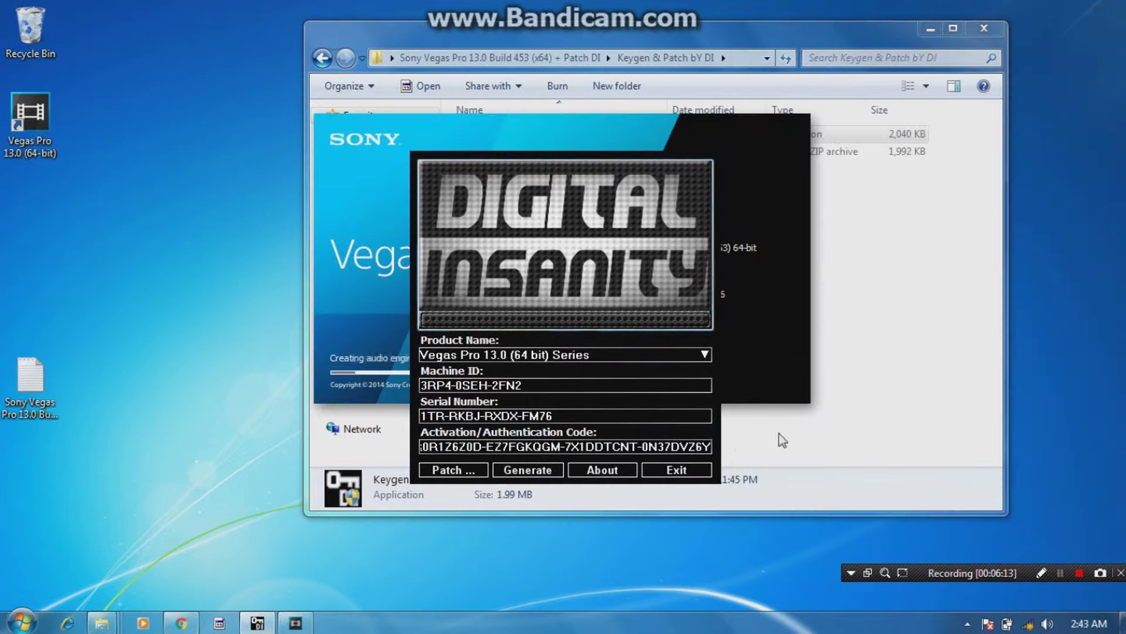
- Exit the keygen and close the Explorer window while Vegas Pro loads
{"action": "left_click", "coordinate": [676, 470]}
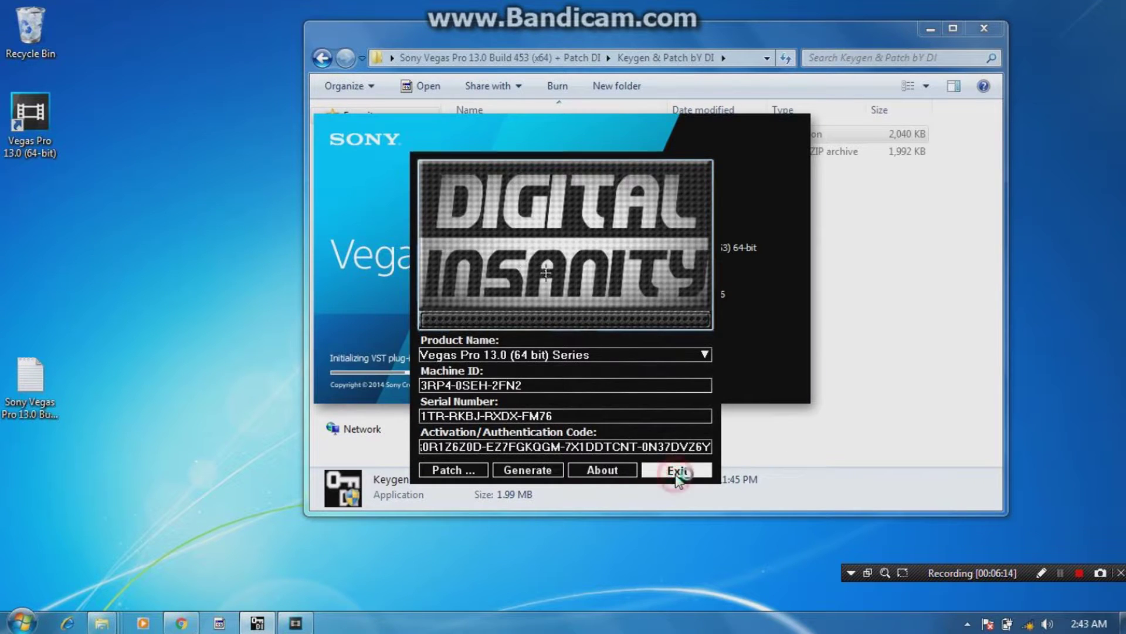
{"action": "left_click", "coordinate": [992, 27]}
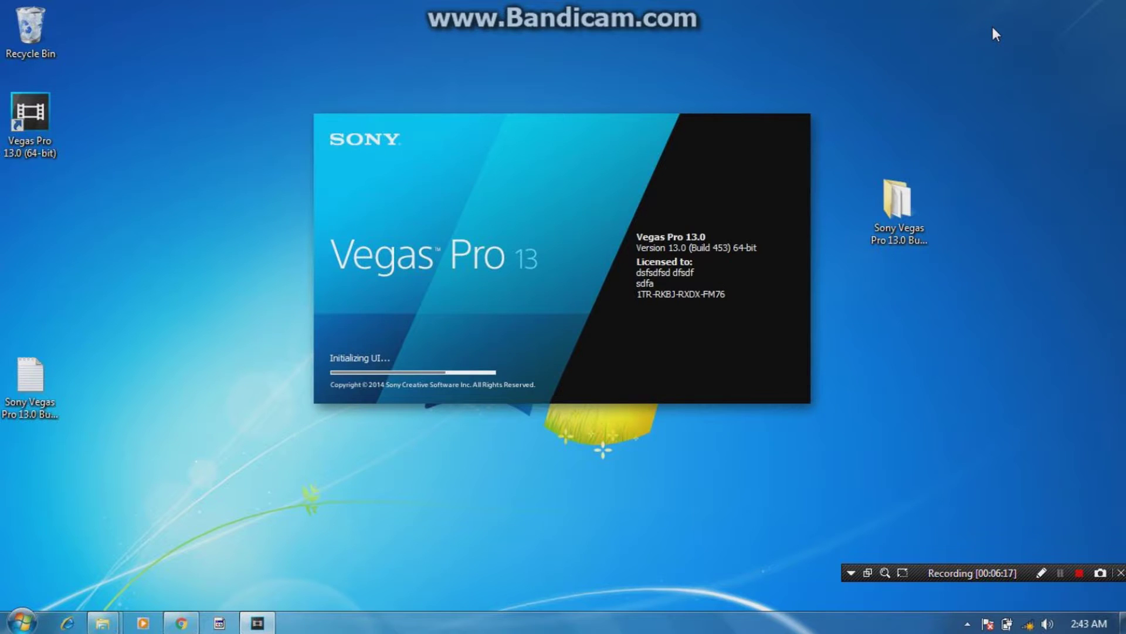